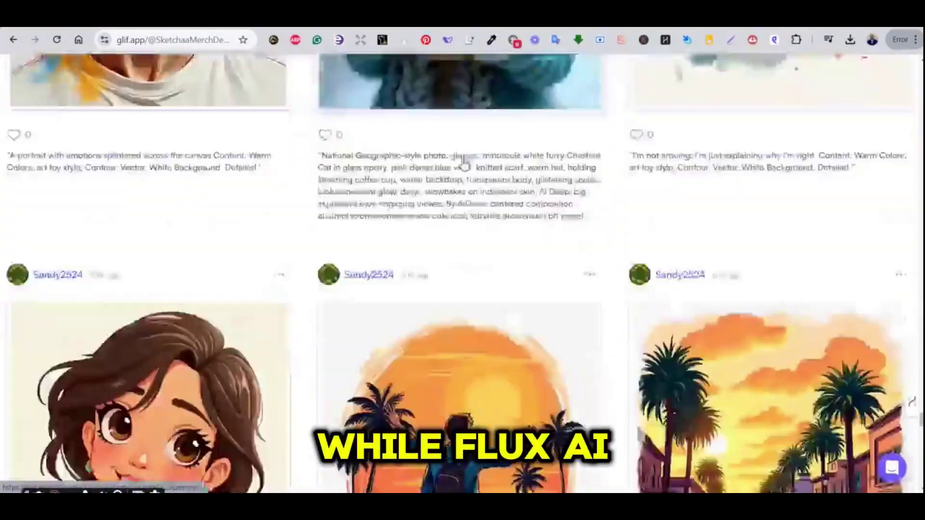
Look through the design gallery, then visit the Black Forest Labs website in a new browser tab and scan its FLUX.1 page.
scroll(464, 164, down, 20)
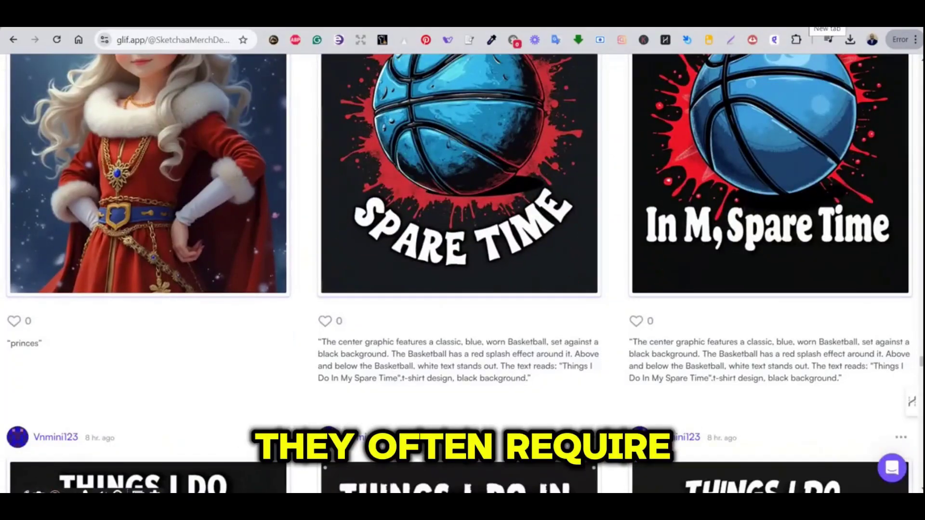
key(ctrl+t)
text(blackforestlab)
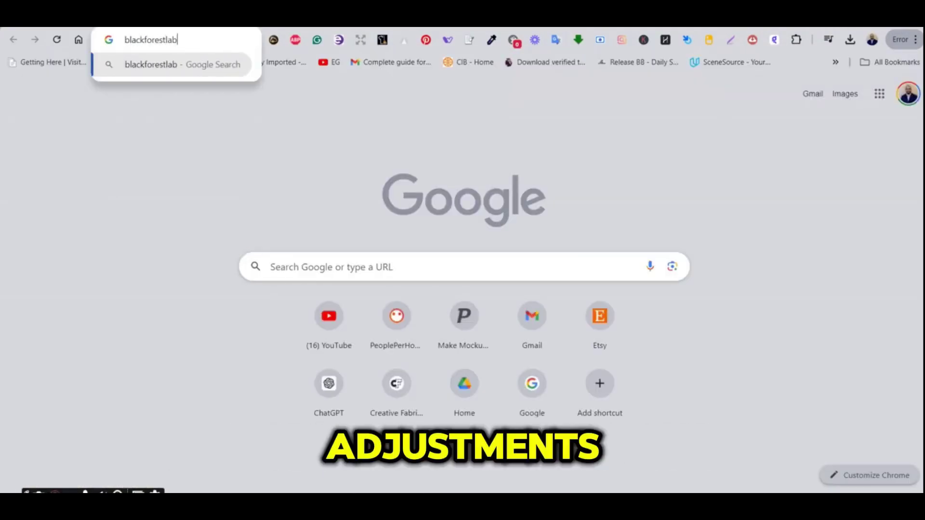
text(s)
key(Return)
click(200, 215)
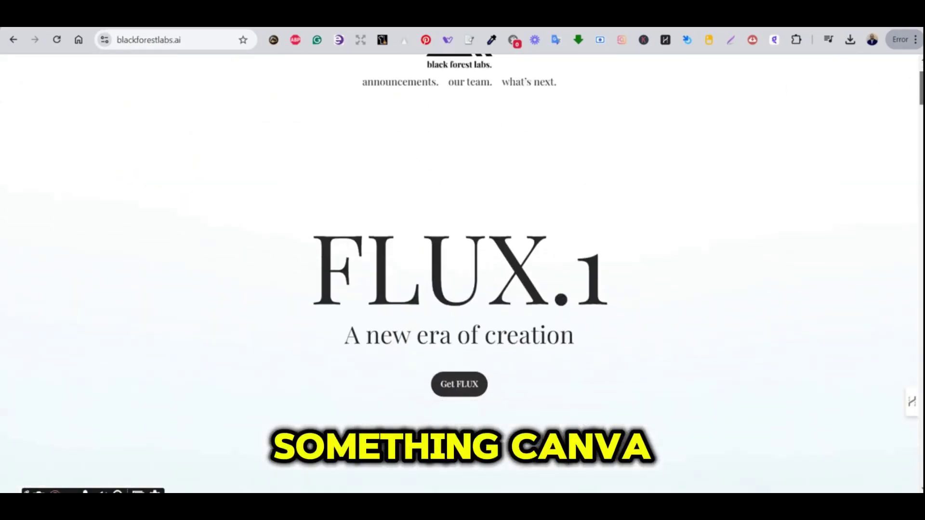
scroll(463, 270, down, 10)
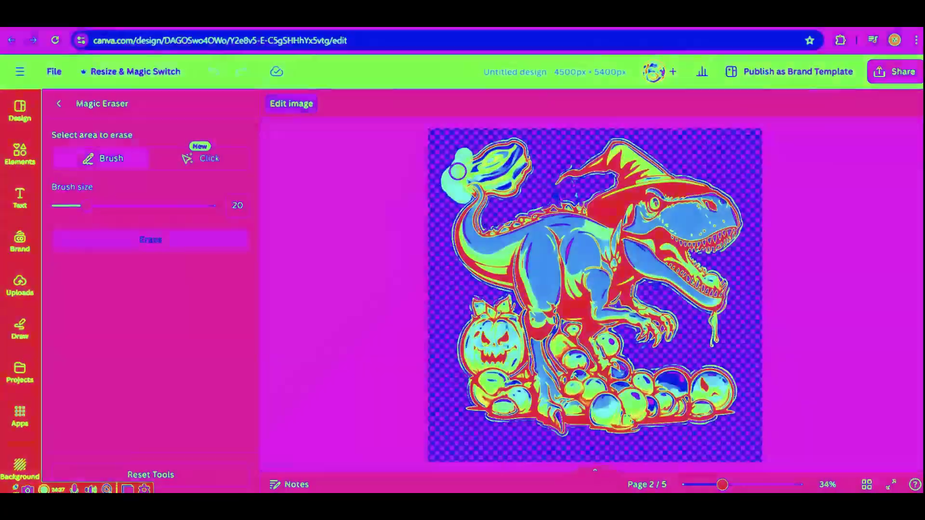
Brush over the orange shape above the dinosaur's tail with the Magic Eraser at brush size 20.
drag(474, 157, 504, 140)
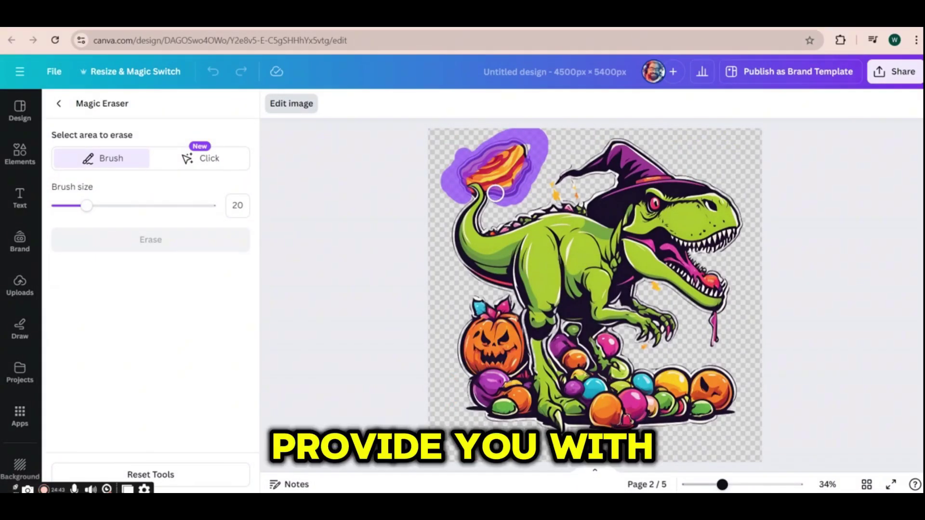
mouse_move(491, 180)
mouse_down()
mouse_move(494, 161)
mouse_move(526, 145)
mouse_move(531, 155)
mouse_move(505, 180)
mouse_up()
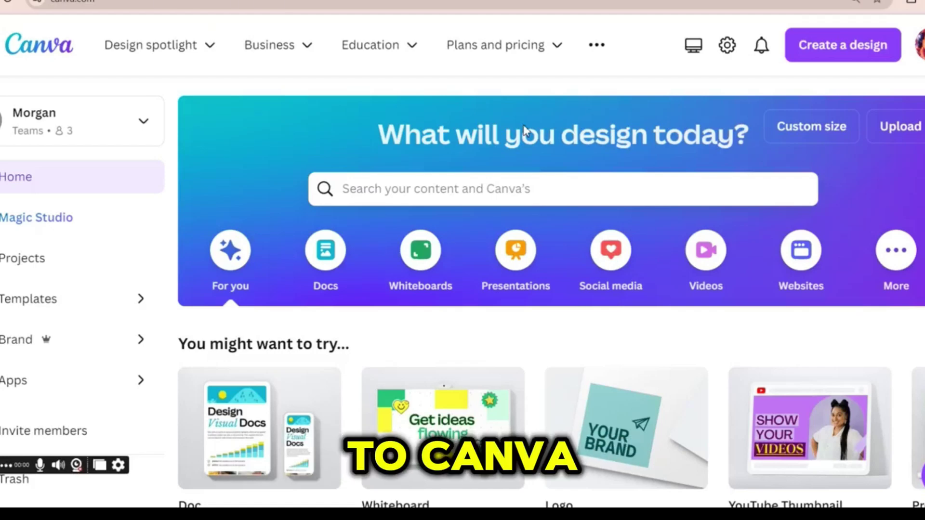
Create a new custom-size Canva design of 4500 × 5400 px.
click(857, 47)
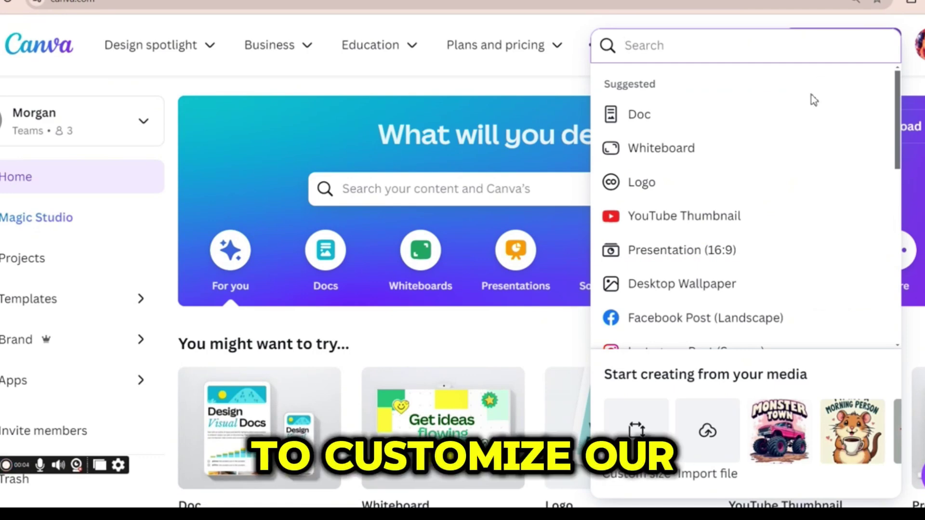
click(650, 414)
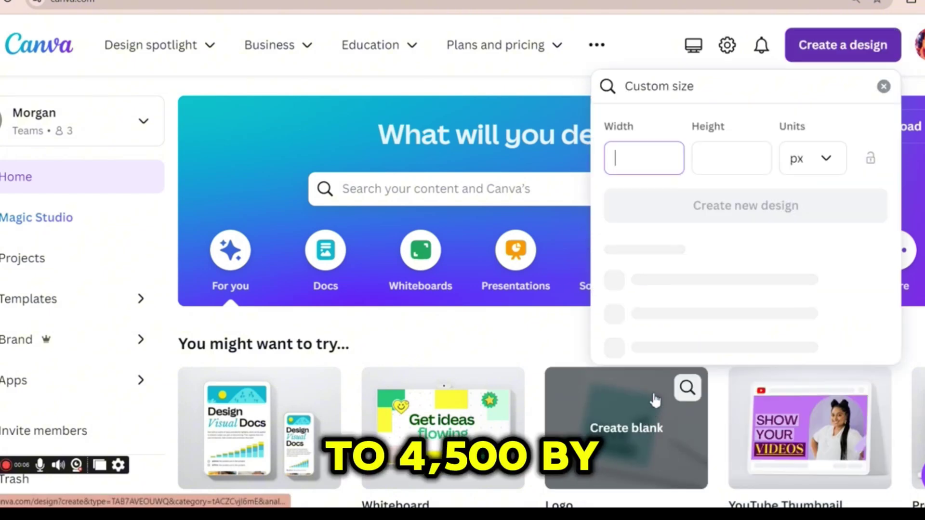
text(450)
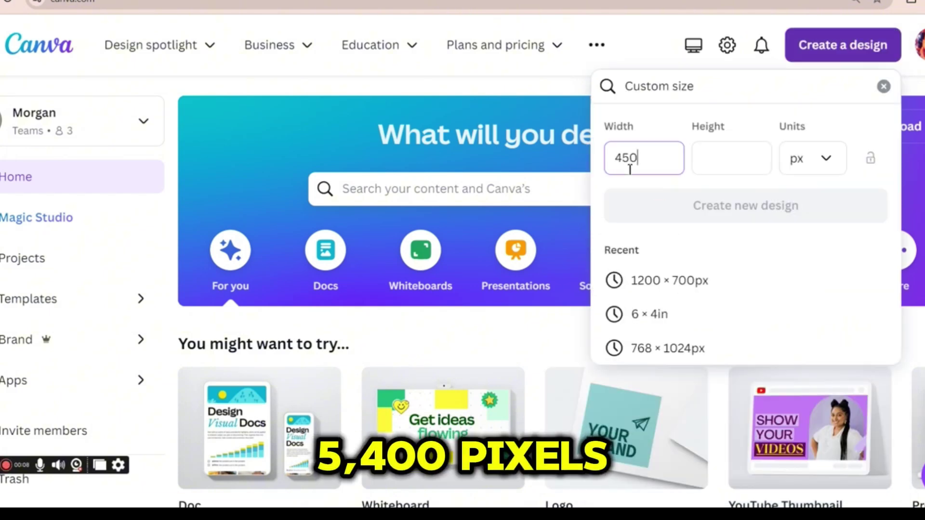
text(5400)
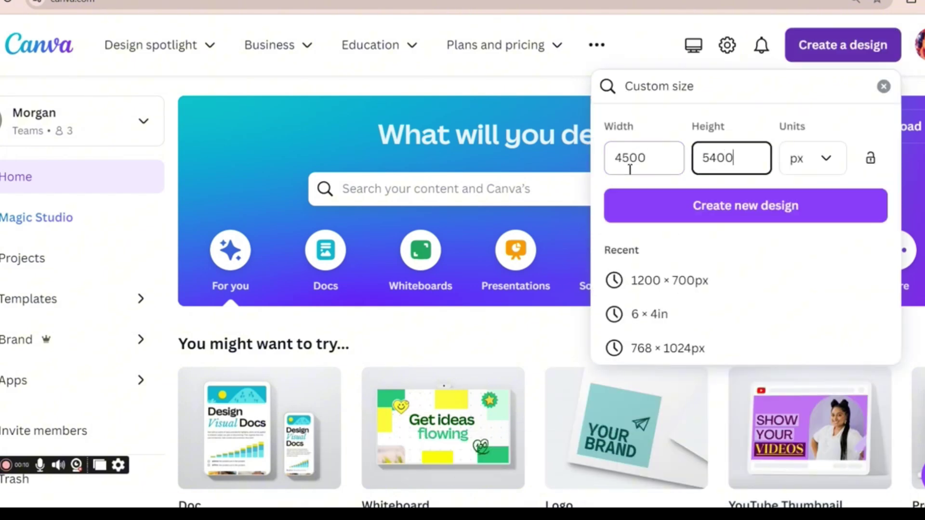
click(770, 219)
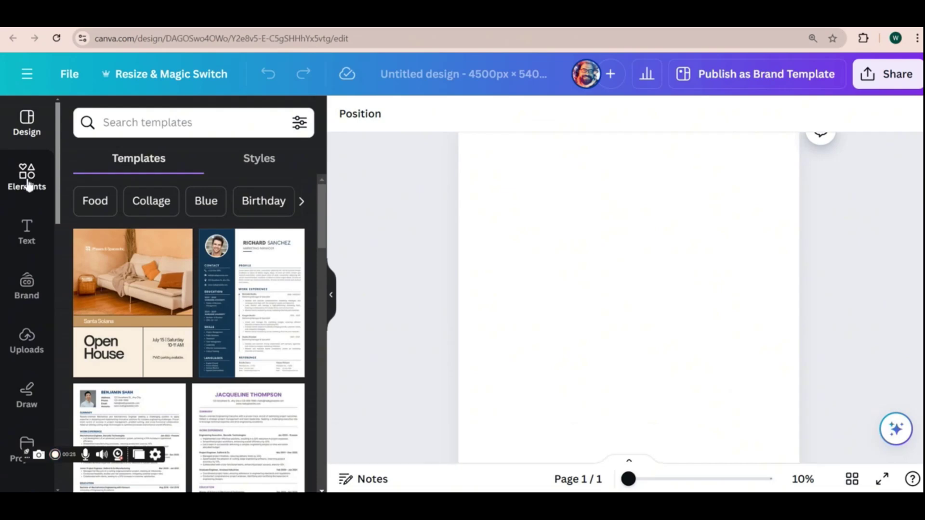
Open the AI image generator to generate a custom image, and review its style and aspect ratio options.
click(28, 182)
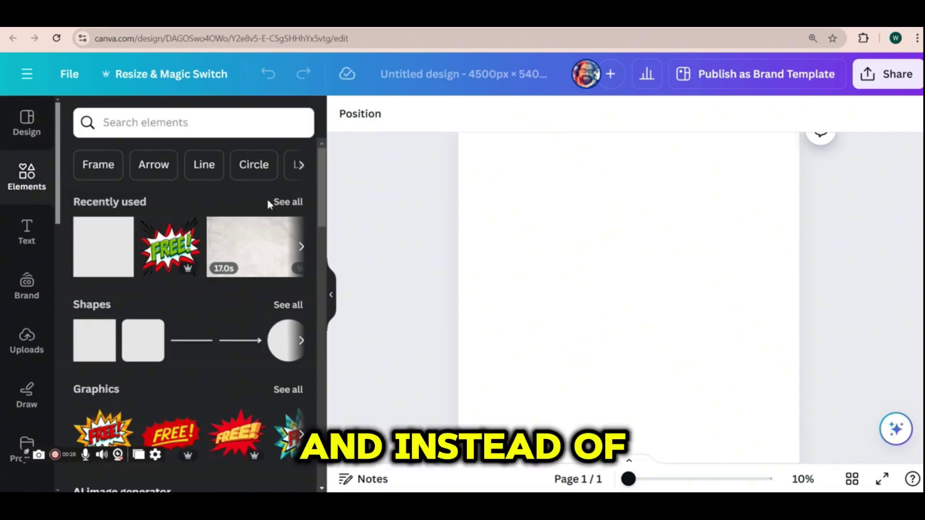
scroll(275, 201, down, 5)
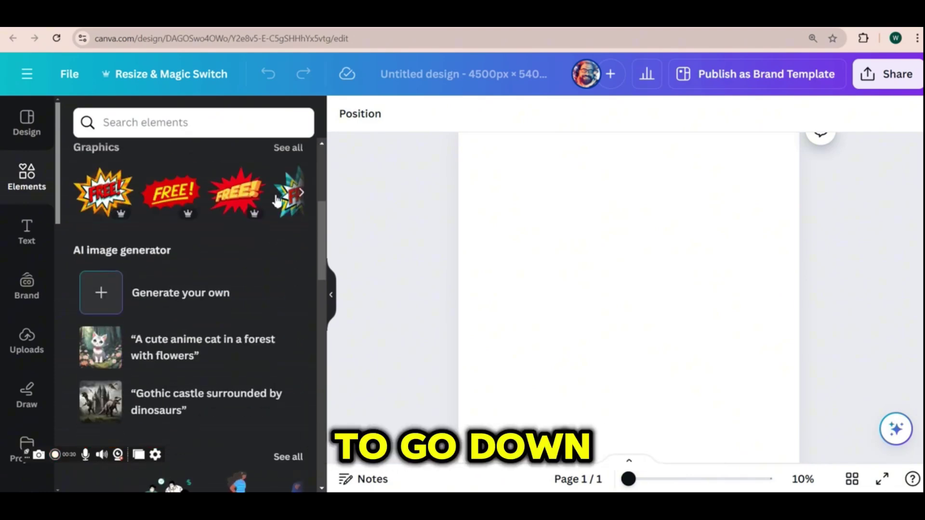
scroll(126, 195, down, 2)
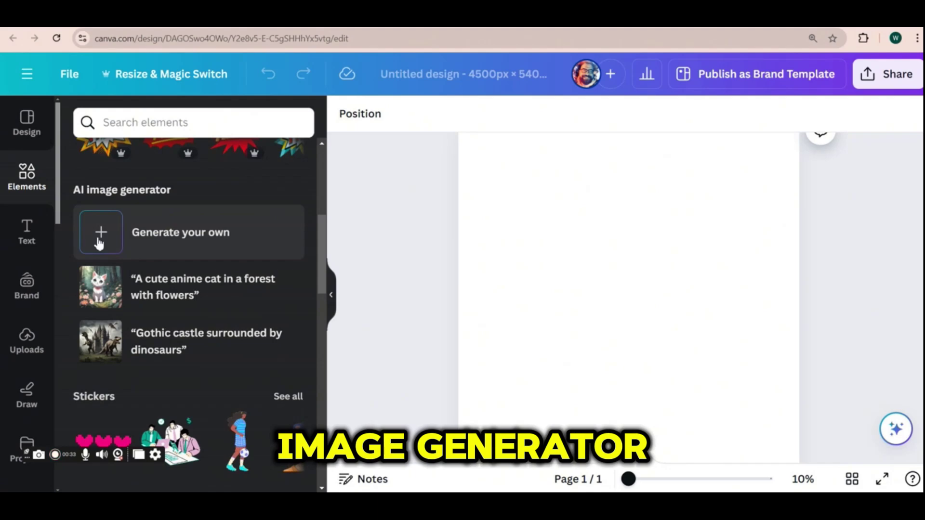
click(100, 242)
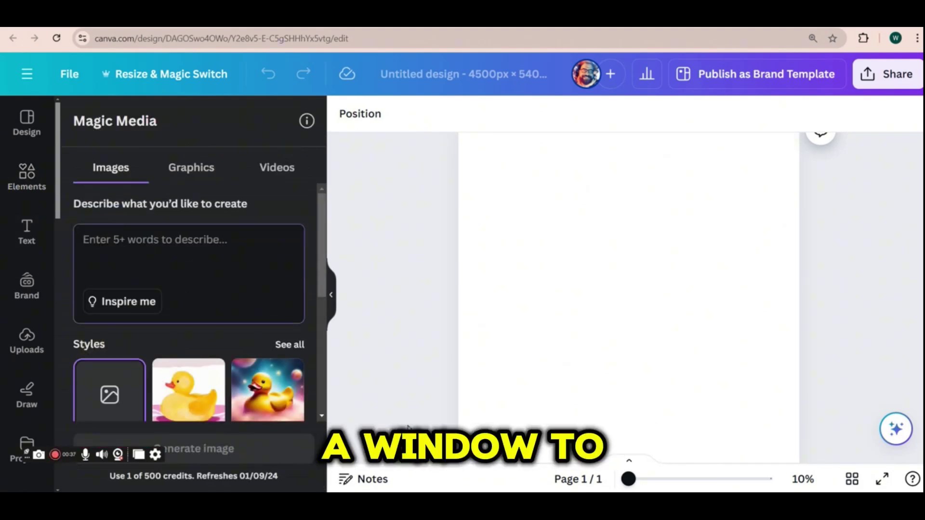
scroll(300, 351, down, 5)
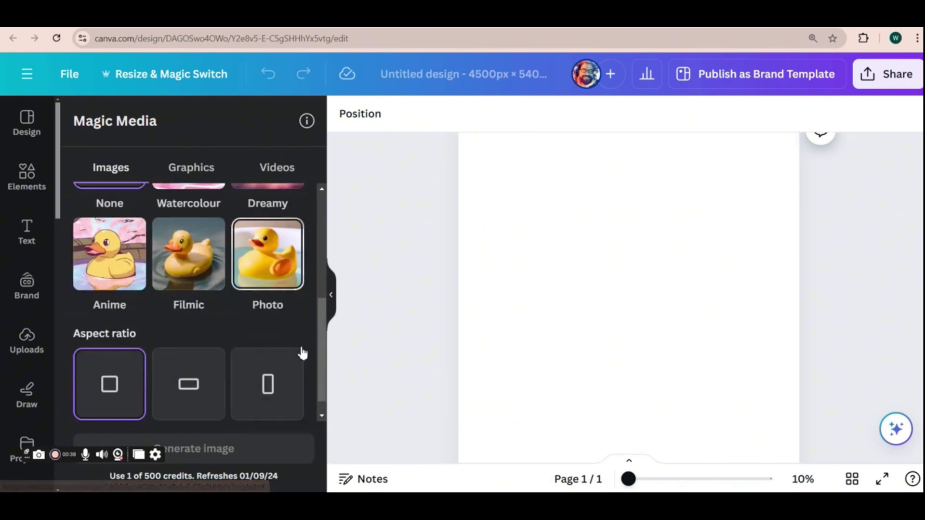
scroll(300, 351, down, 1)
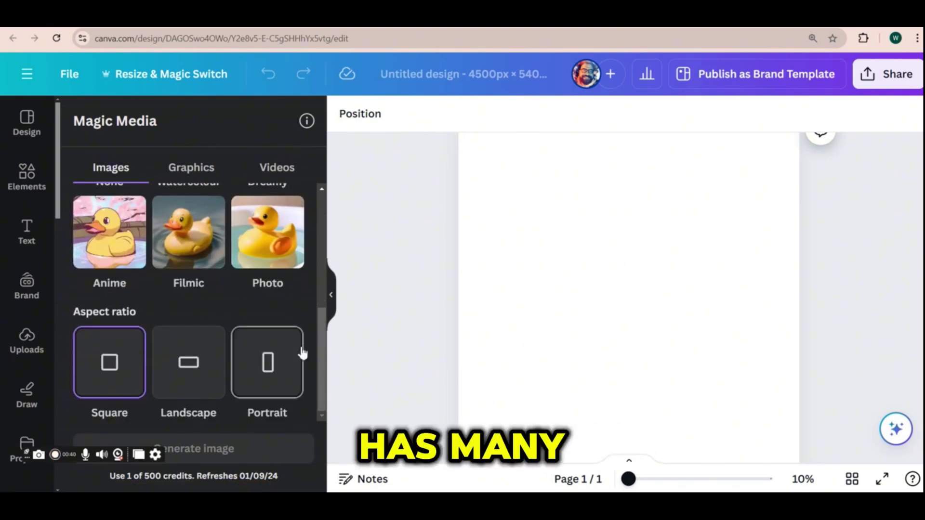
scroll(288, 359, up, 5)
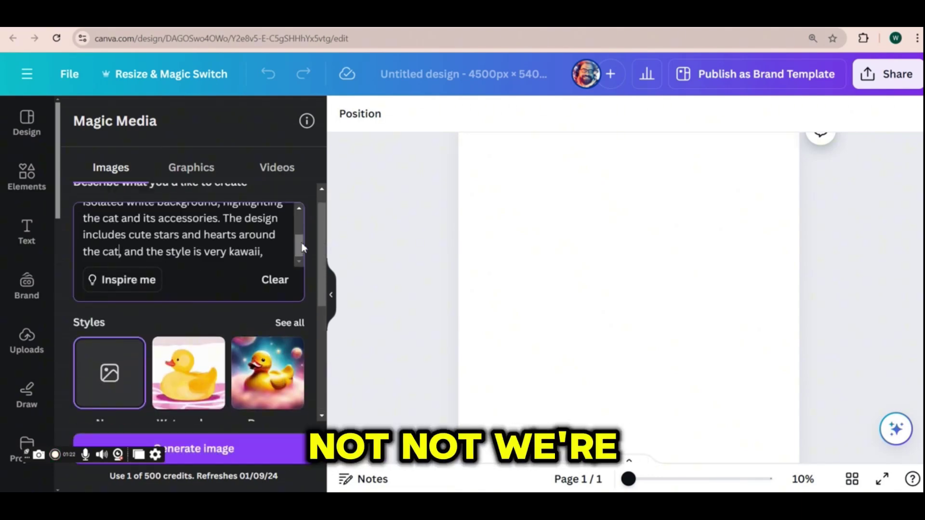
Review the cat image prompt and the full list of image styles, from photography to fine art.
mouse_move(303, 248)
mouse_down()
mouse_move(299, 221)
mouse_move(301, 260)
mouse_up()
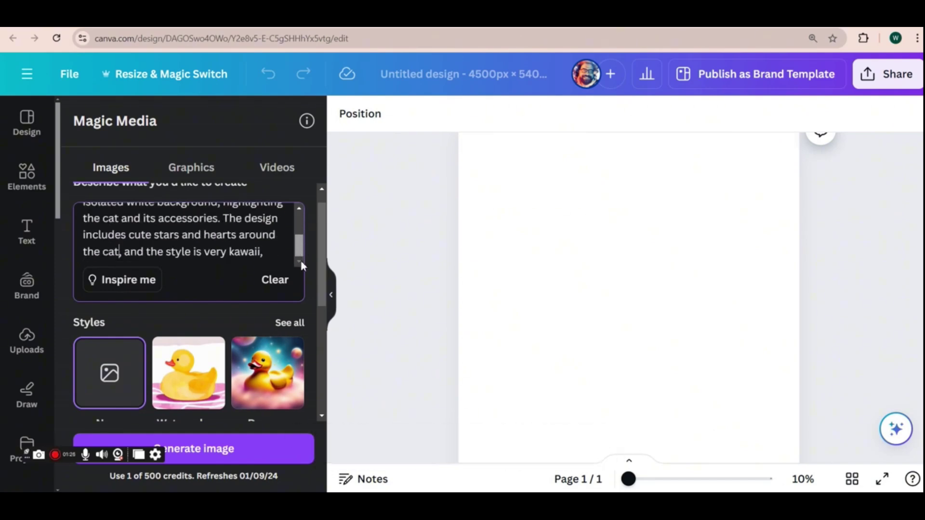
scroll(266, 290, down, 1)
scroll(264, 296, down, 1)
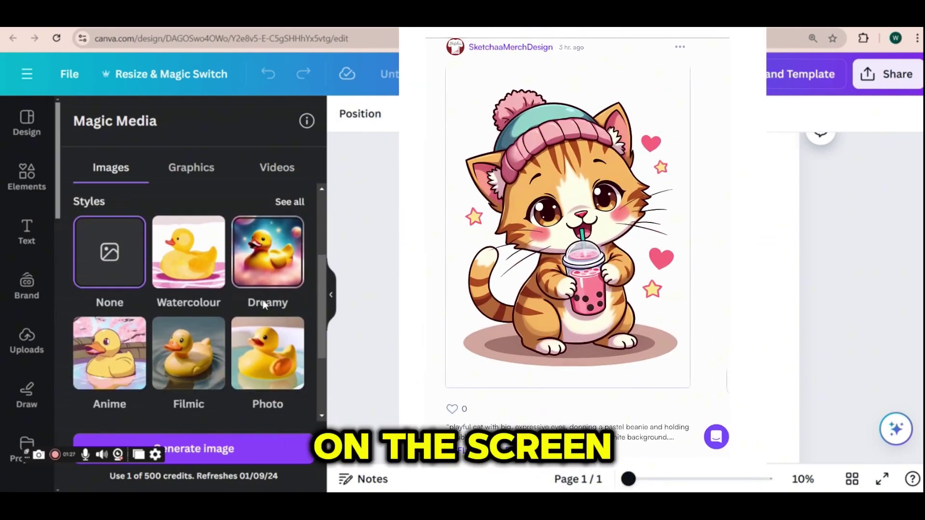
scroll(262, 304, down, 2)
scroll(268, 309, up, 2)
click(287, 261)
scroll(287, 270, down, 5)
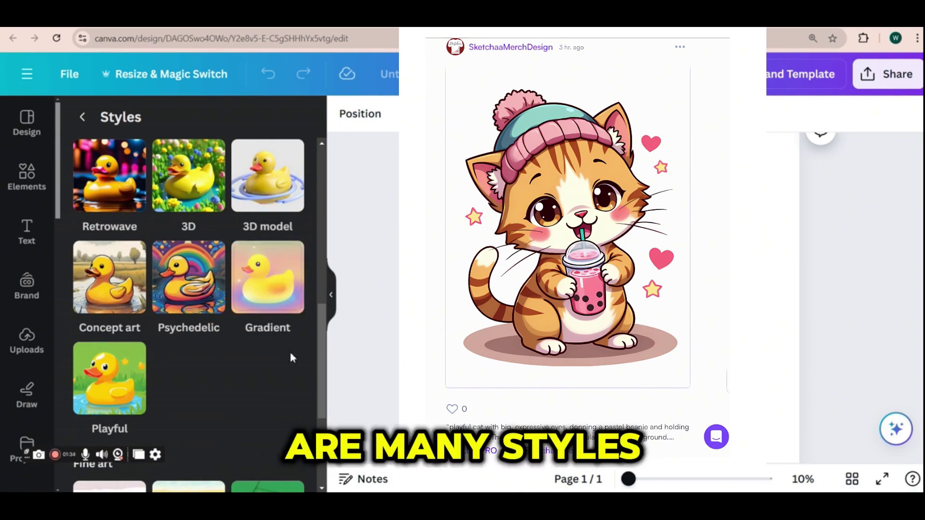
scroll(289, 354, down, 4)
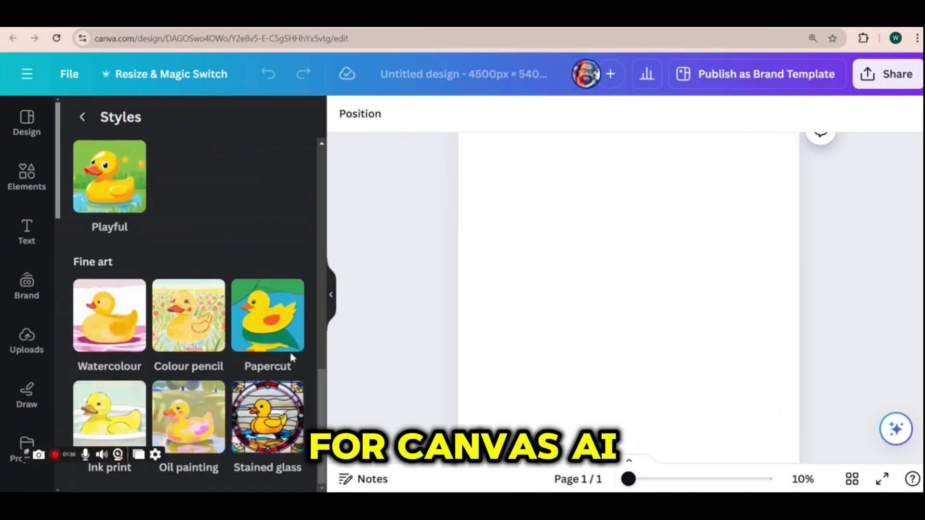
scroll(290, 357, up, 6)
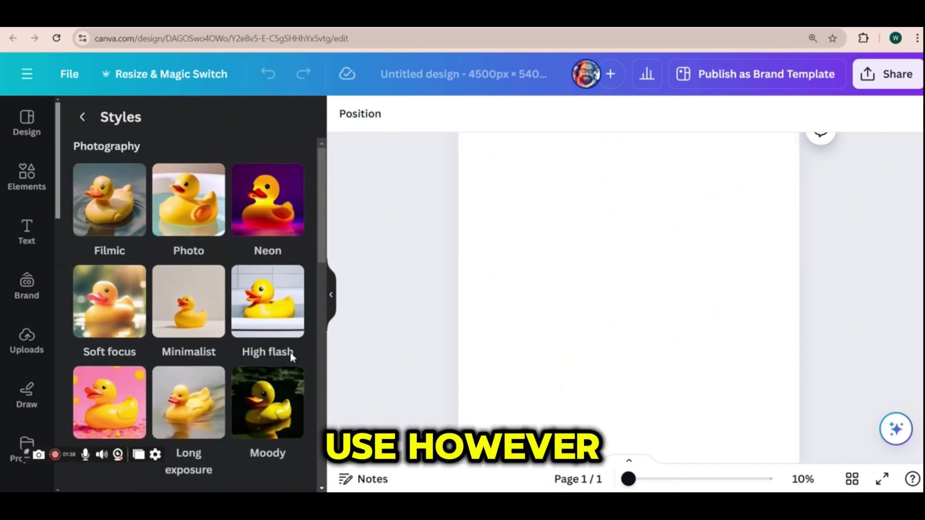
Generate images without a style from the prompt describing a playful cat in a pastel beanie holding a bubble tea.
click(83, 117)
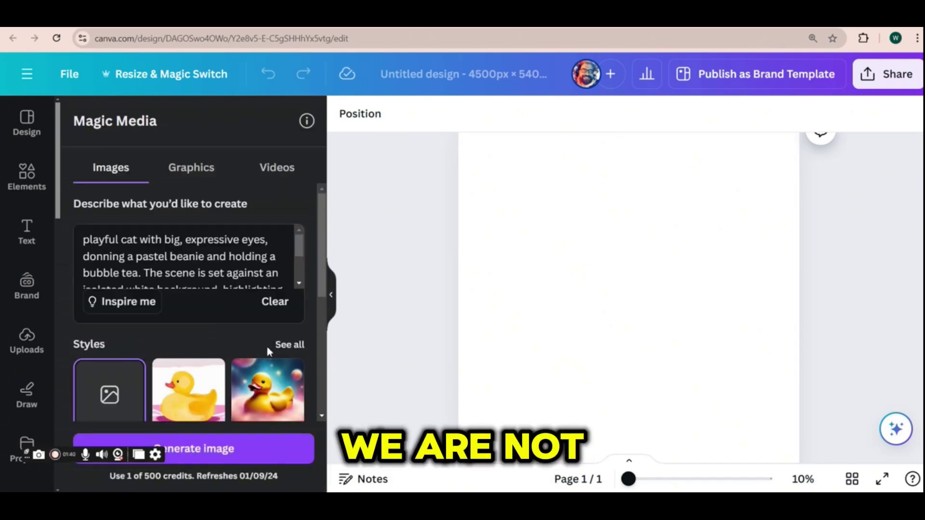
click(236, 451)
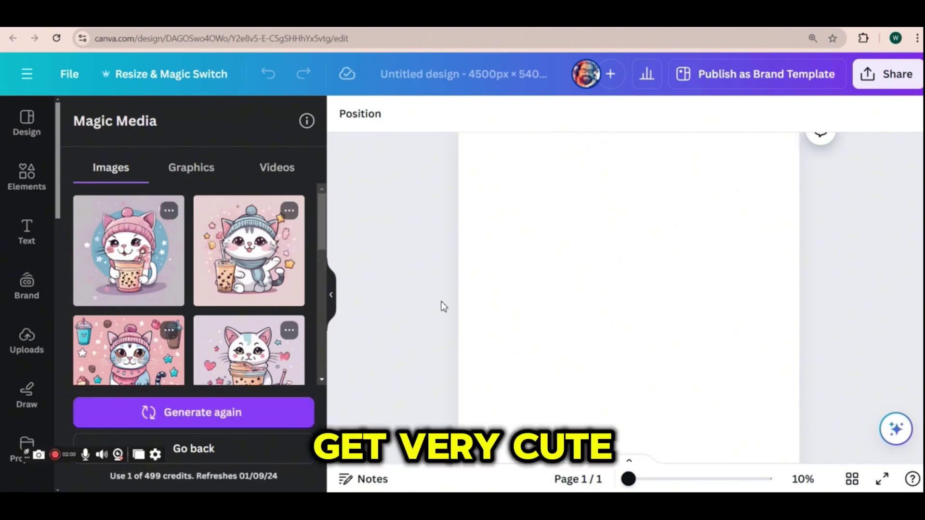
Add the generated cat image with the blue beanie and scarf to the page and enlarge it.
click(245, 256)
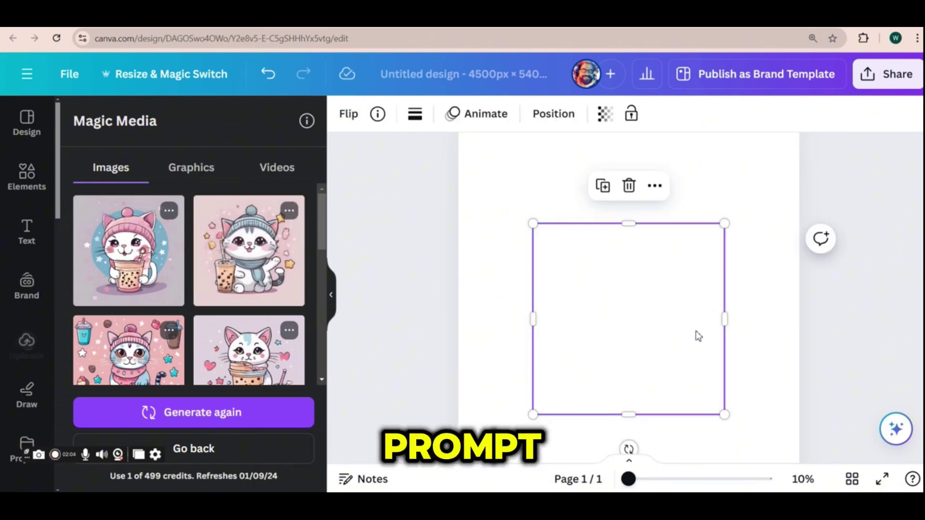
drag(726, 225, 786, 162)
drag(533, 415, 485, 462)
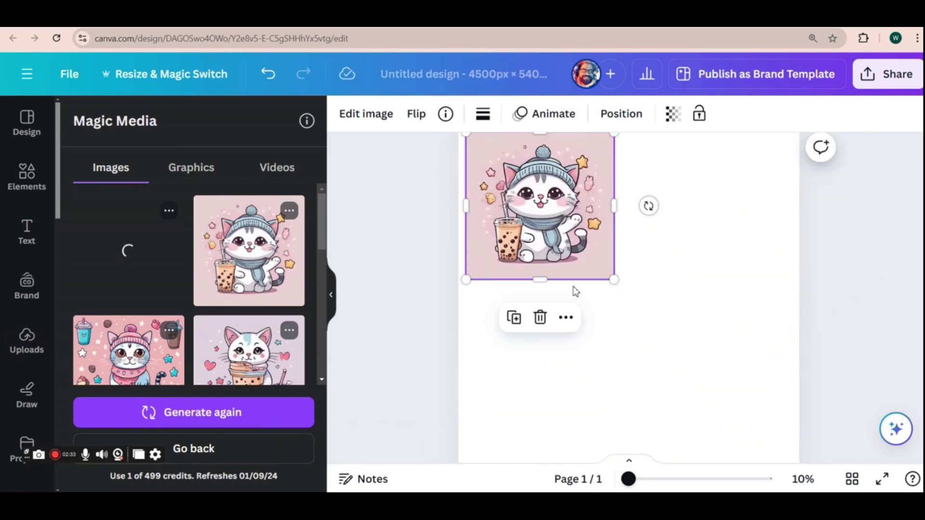
Position and enlarge the pink-beanie cat image in the page's upper-right corner, beside the blue-beanie cat.
drag(631, 318, 707, 281)
drag(608, 375, 634, 349)
drag(713, 270, 703, 201)
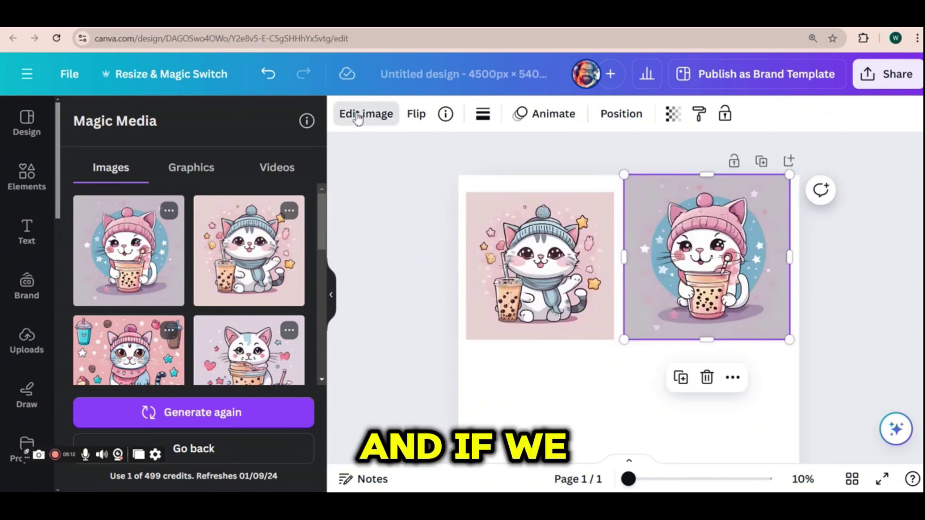
Remove the background of the pink-beanie cat image and delete the blue-beanie cat image from the page.
click(357, 116)
click(97, 250)
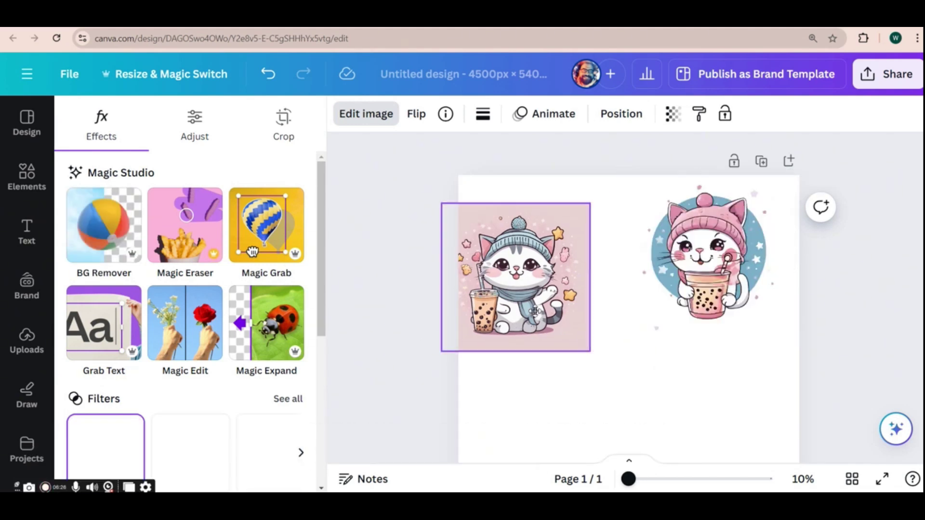
key(Delete)
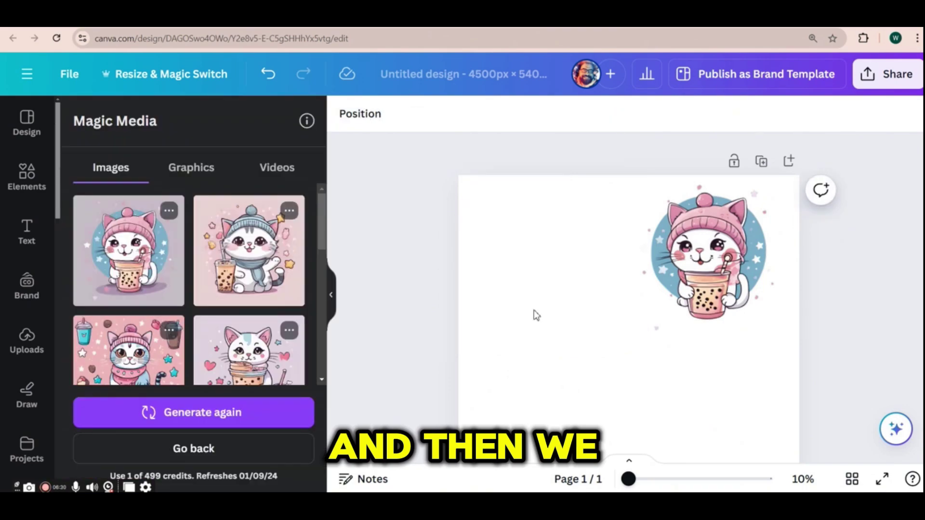
Enlarge the pink-beanie cat image to fill most of the page's width.
click(720, 299)
drag(623, 341, 497, 467)
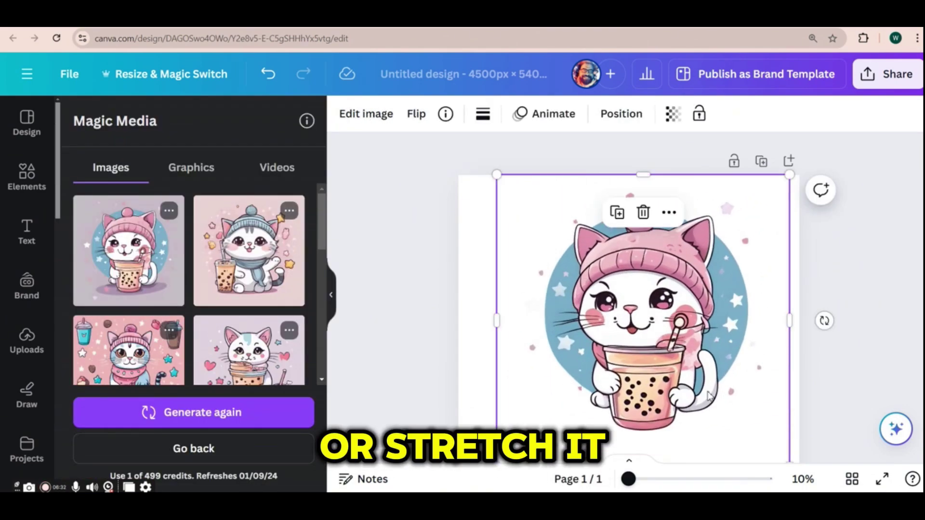
scroll(594, 352, down, 4)
scroll(593, 351, up, 2)
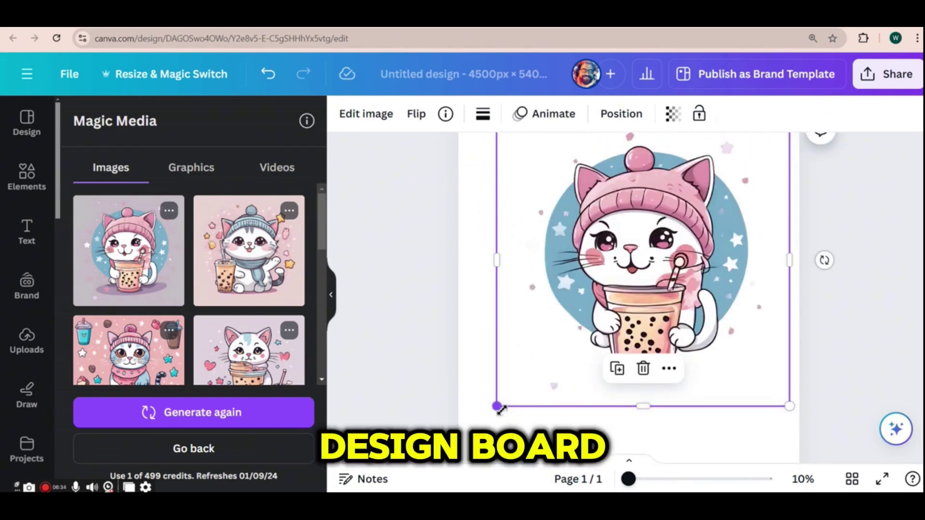
Erase the scattered spots around the pink-beanie cat's blue circle using the Magic Eraser brush at size 20.
click(285, 103)
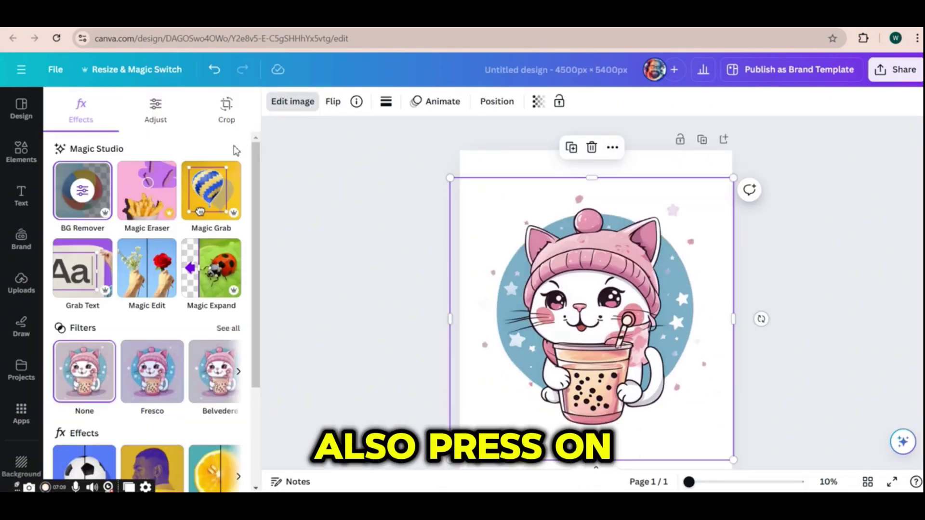
click(147, 206)
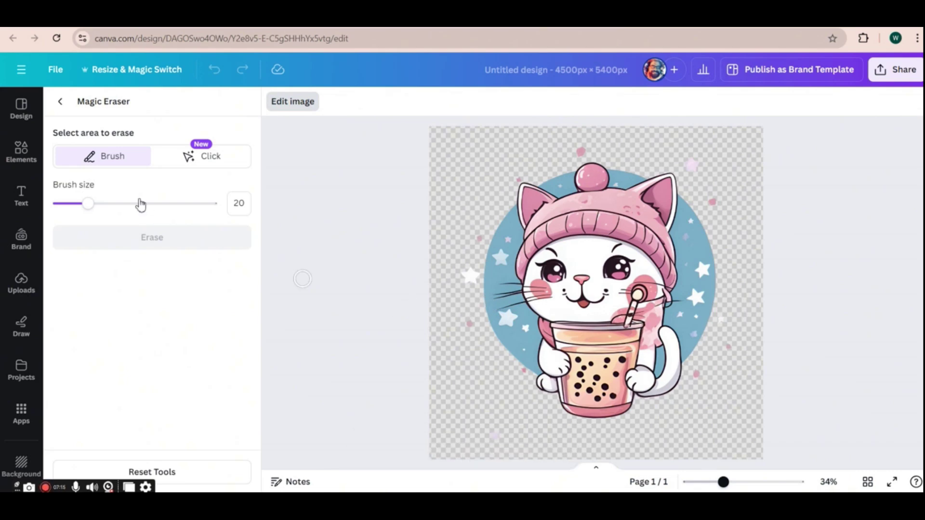
drag(470, 318, 471, 341)
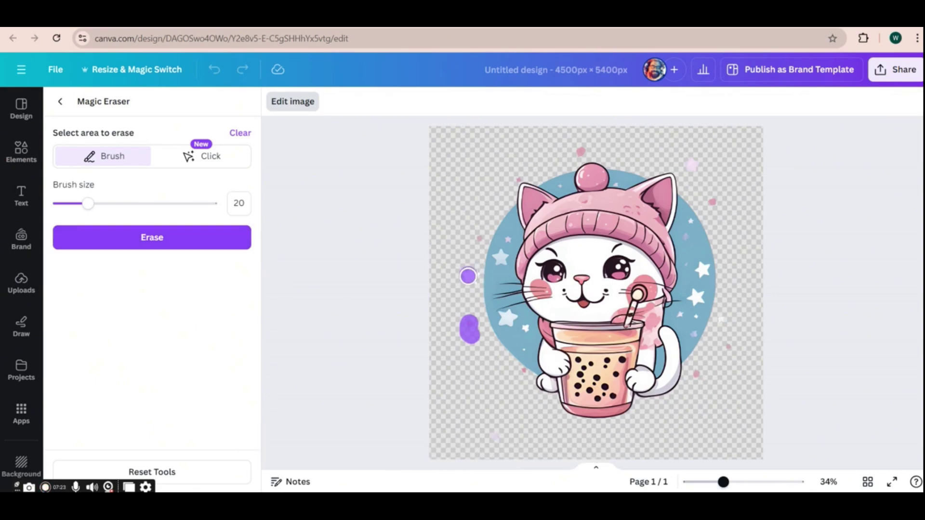
drag(468, 288, 472, 269)
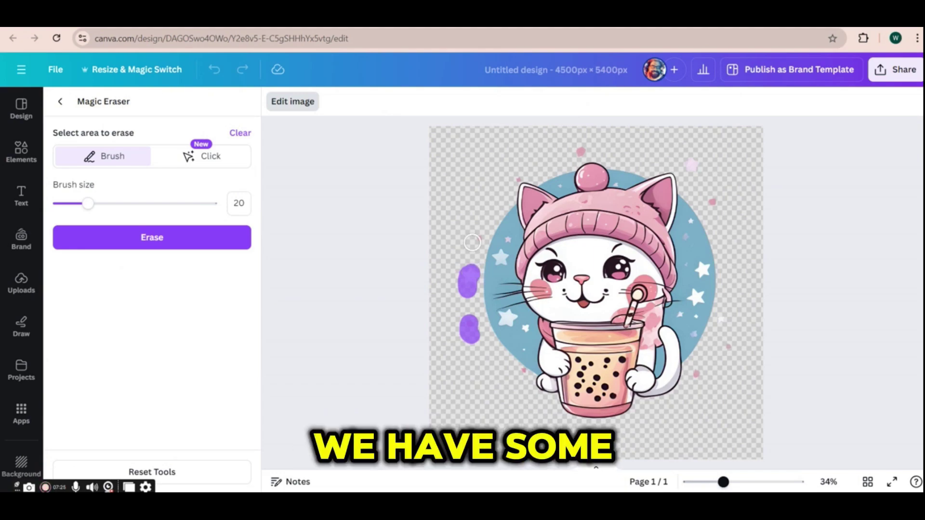
drag(477, 234, 476, 243)
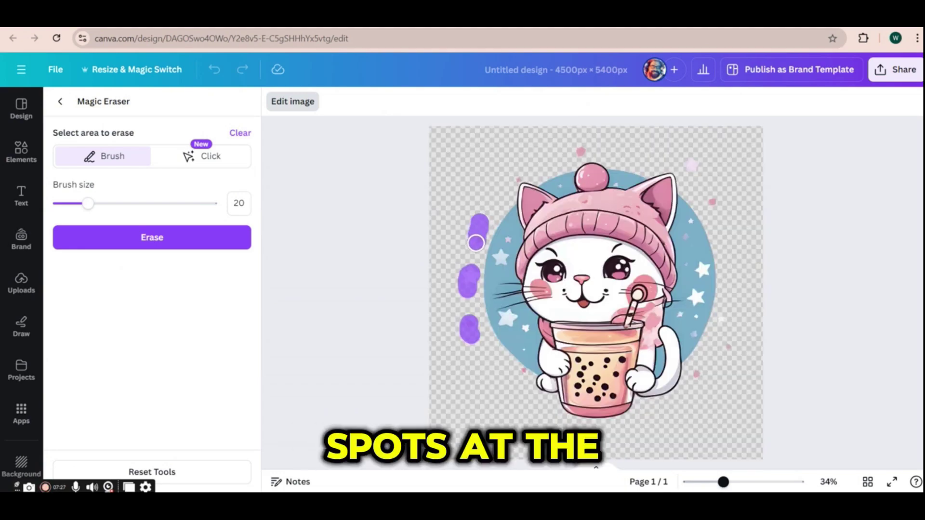
click(573, 148)
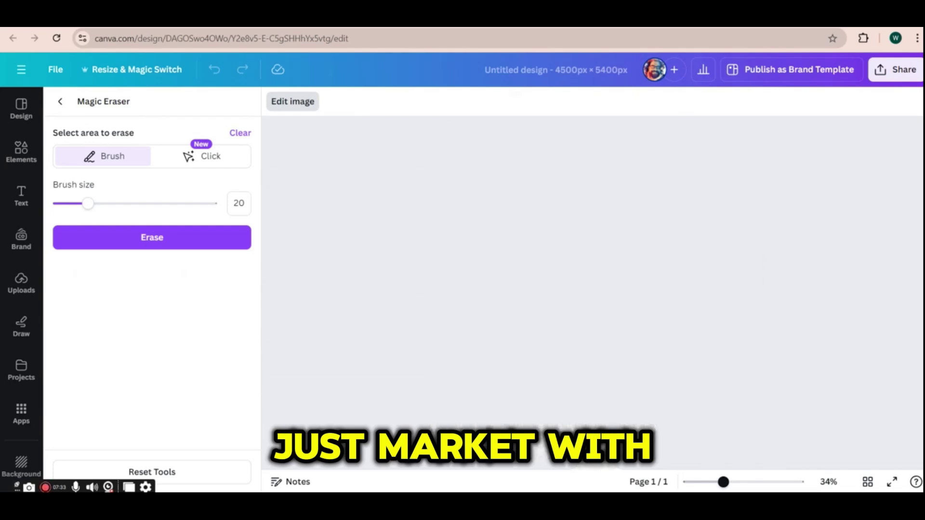
drag(691, 162, 695, 177)
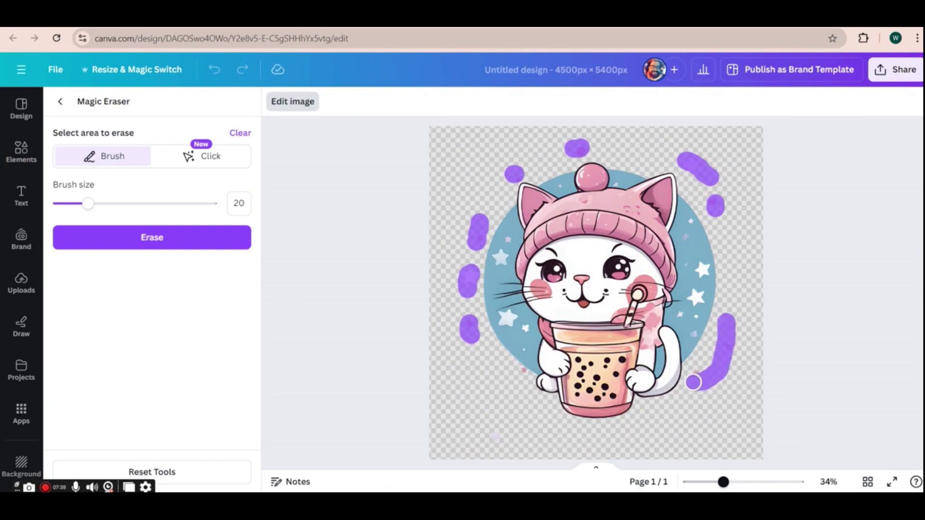
click(167, 240)
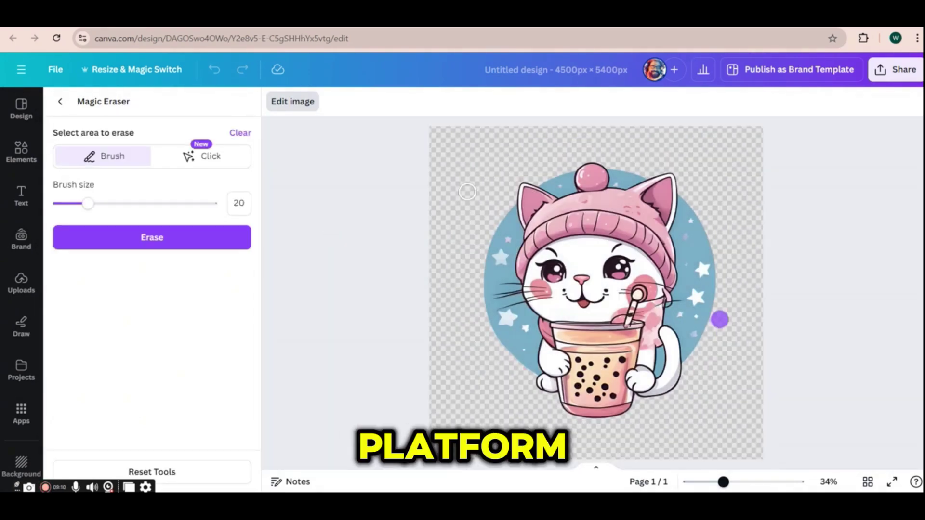
Brush over the leftover marks beside both sides of the blue circle with the Magic Eraser, and leave image editing.
drag(466, 289, 478, 329)
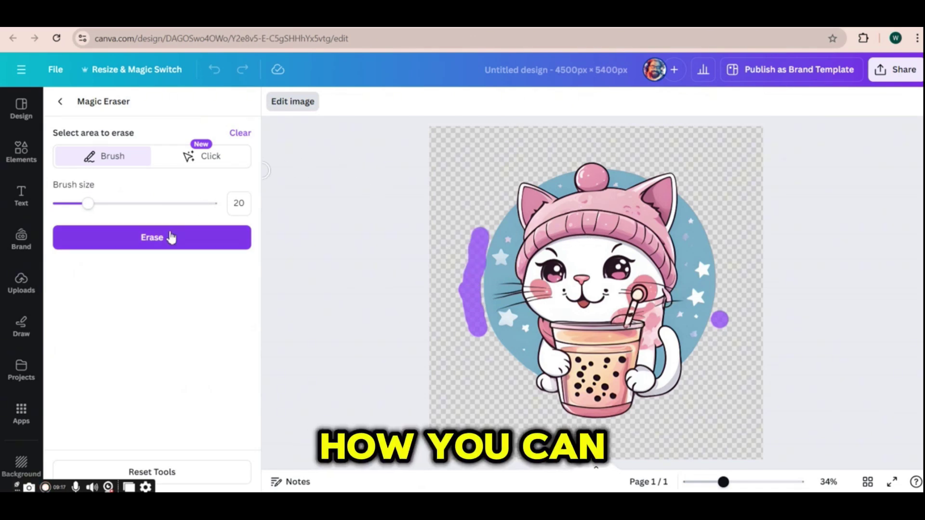
click(239, 136)
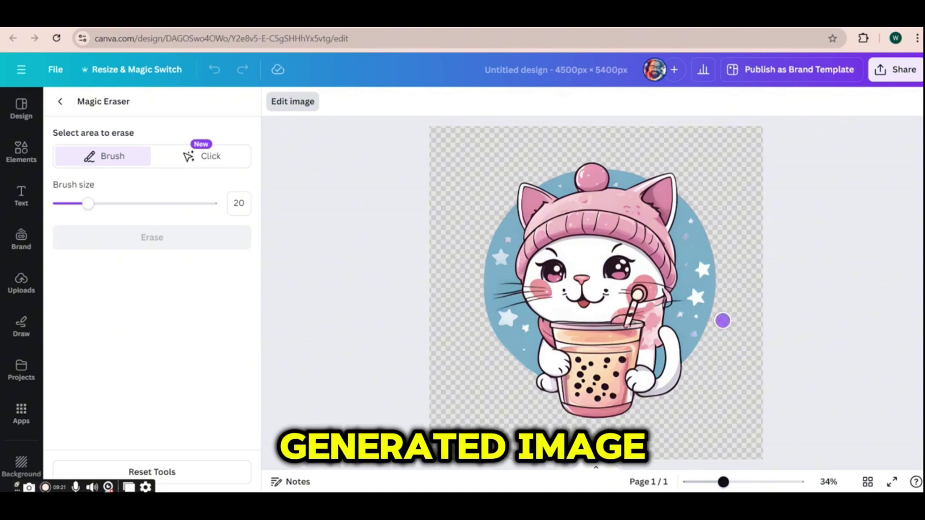
click(722, 320)
mouse_move(496, 367)
mouse_down()
mouse_move(472, 296)
mouse_move(479, 207)
mouse_up()
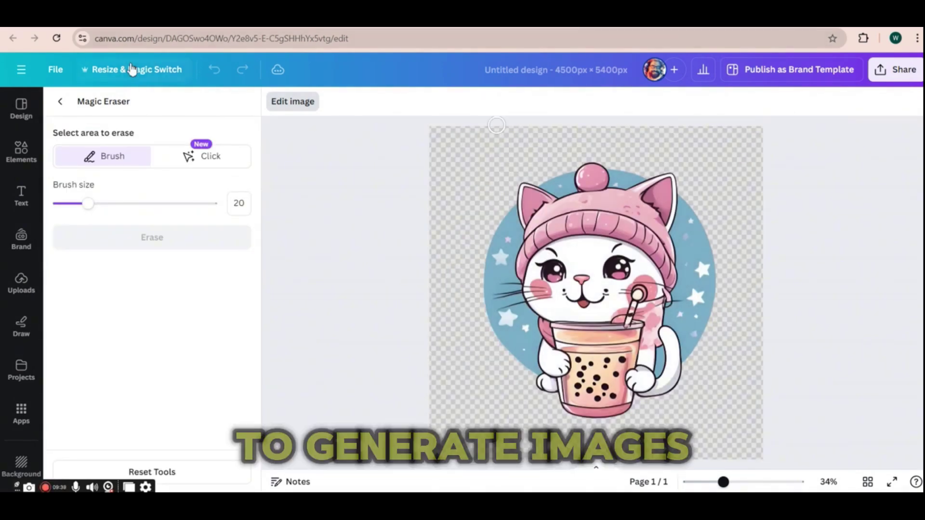
click(60, 102)
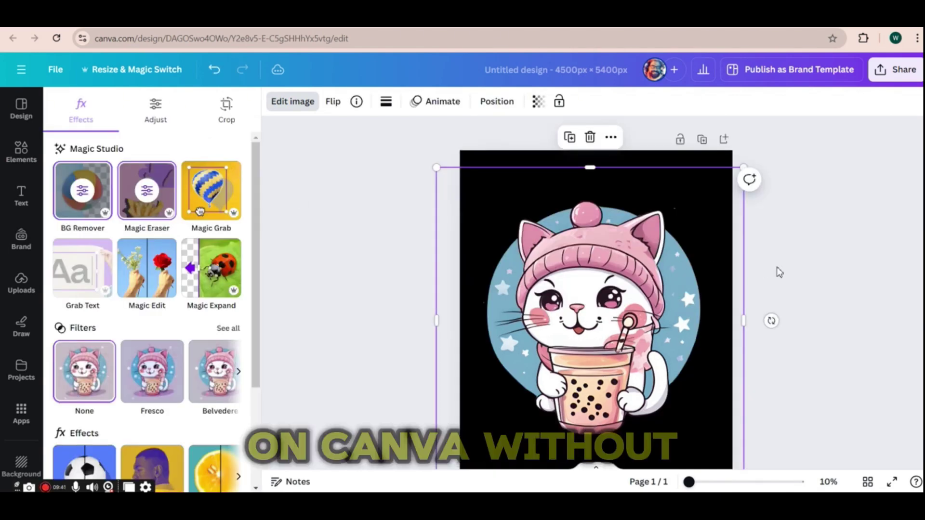
key(Escape)
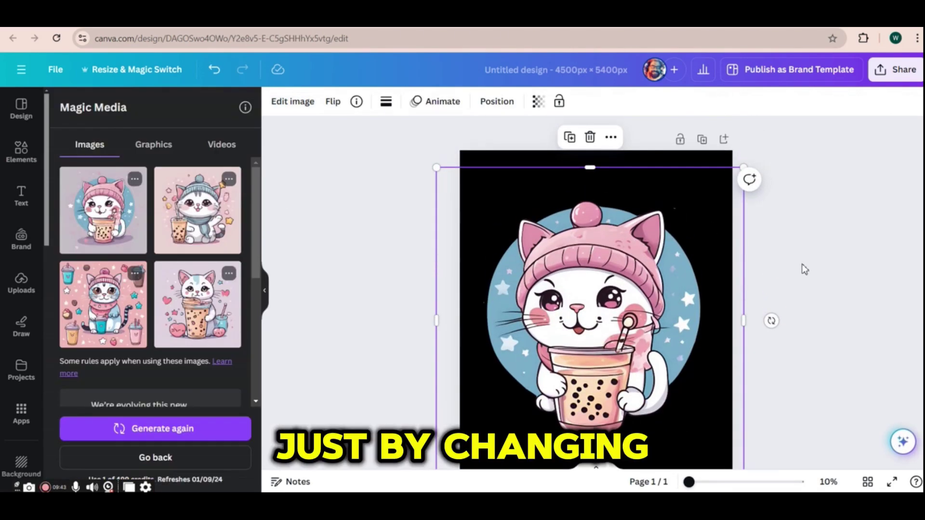
Shrink the pink-beanie cat image to about half its size and place it in the page's upper-left corner.
click(809, 215)
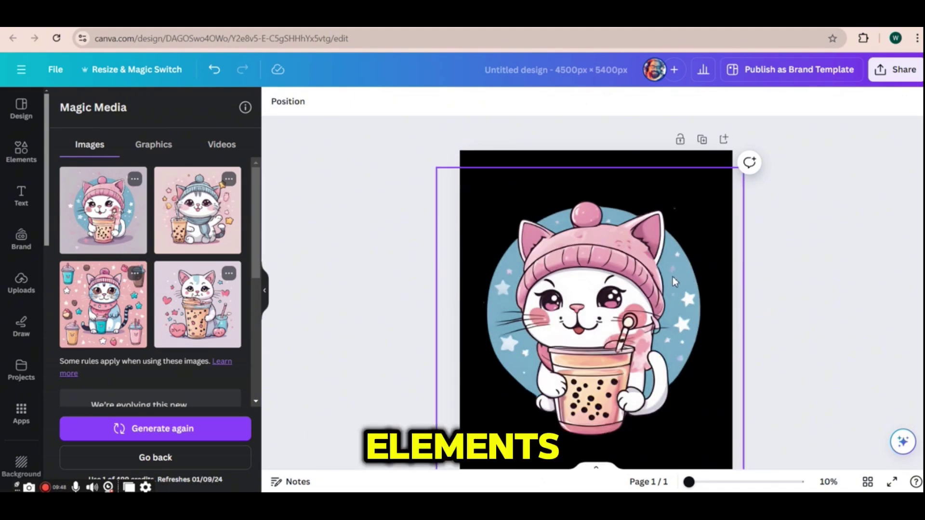
click(578, 231)
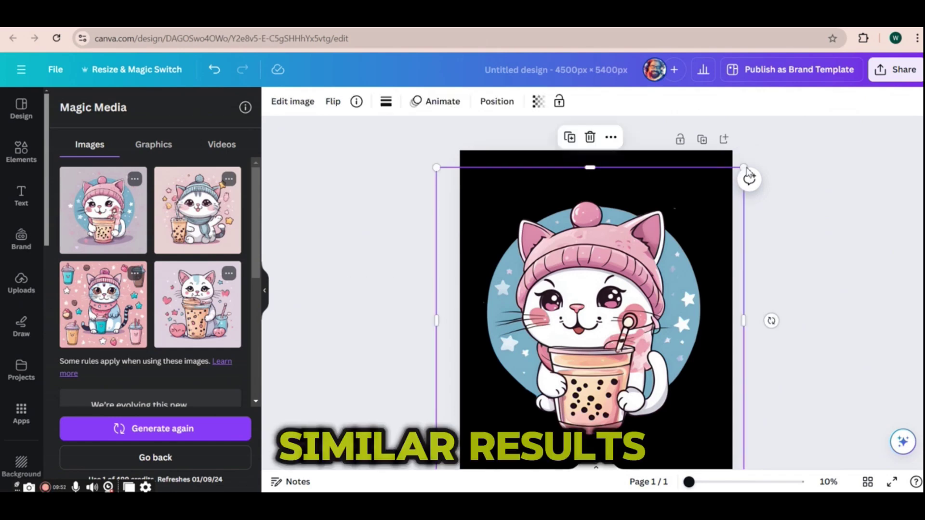
drag(745, 167, 592, 320)
drag(532, 376, 539, 206)
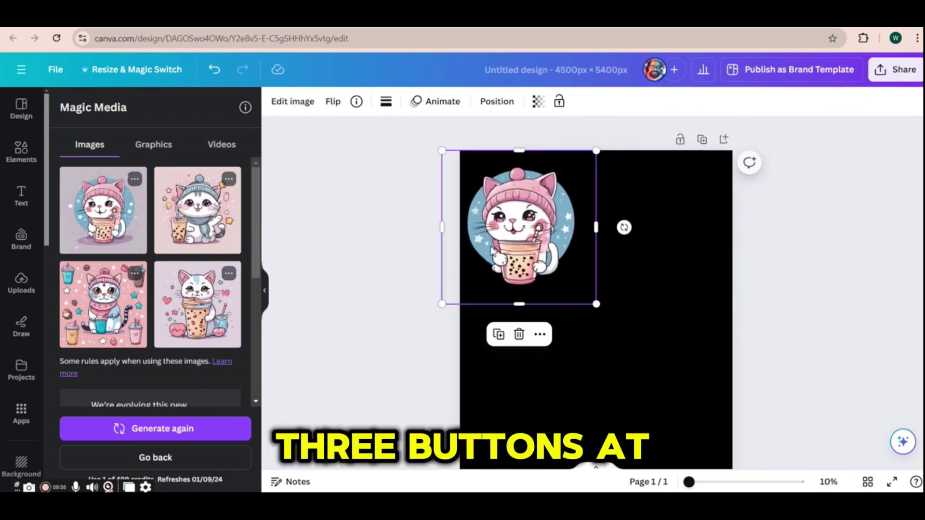
Generate more images like the generated pink-beanie cat with the blue circle in Magic Media.
click(394, 252)
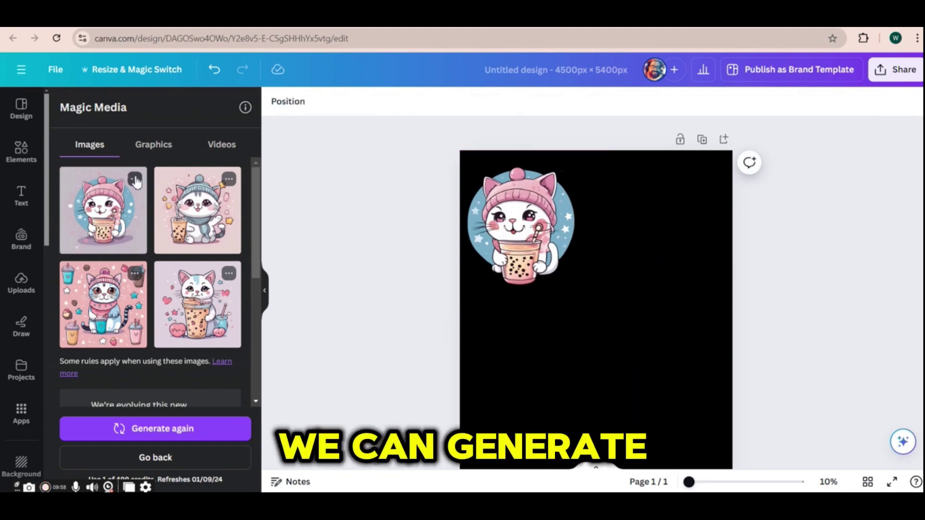
click(135, 180)
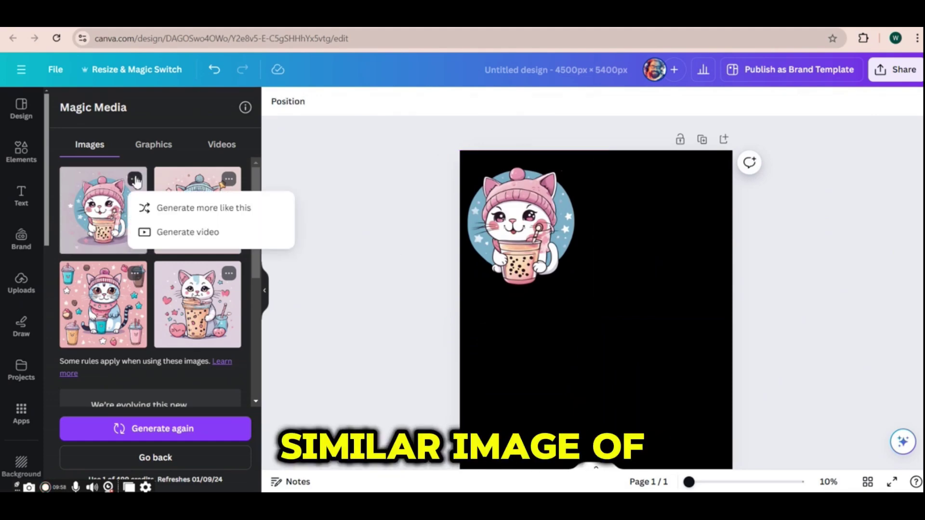
click(165, 209)
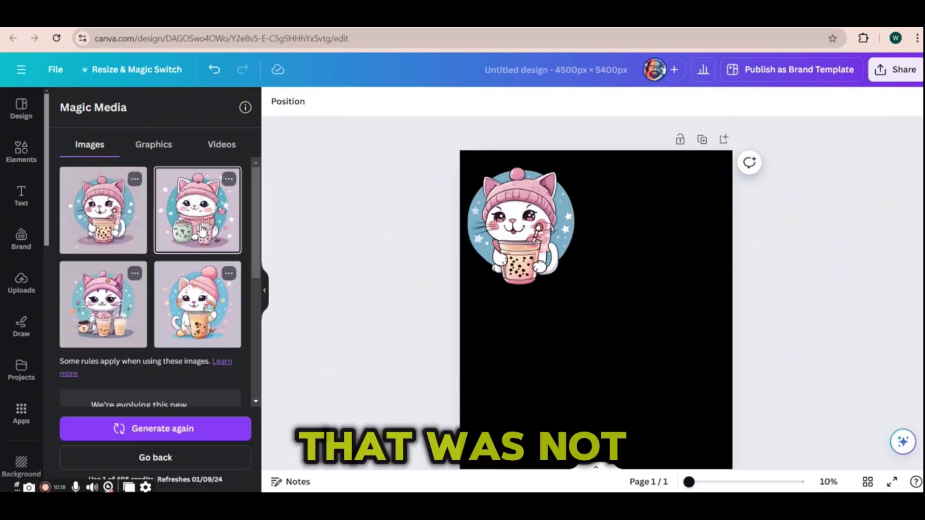
Copy the T-Rex prompt text below the dinosaur image on glif.app and switch back to Canva.
drag(648, 461, 211, 457)
key(ctrl+c)
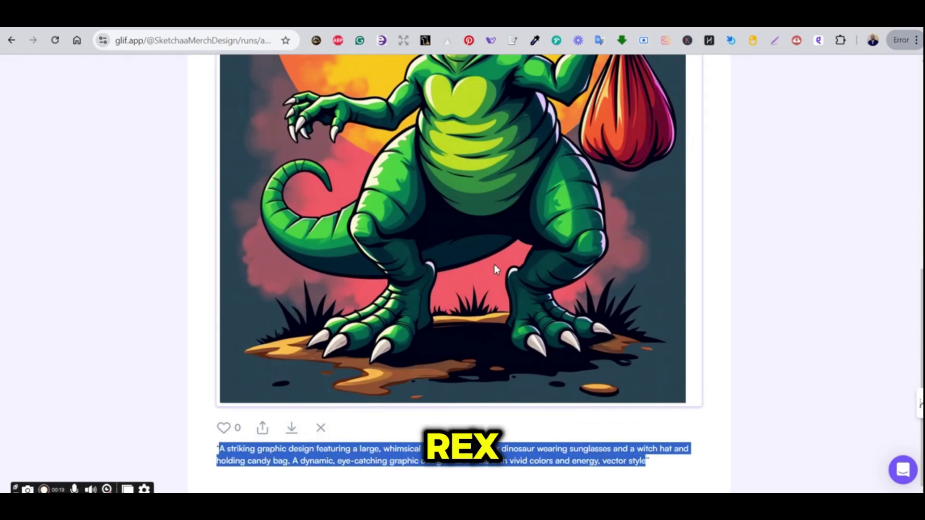
key(alt+Tab)
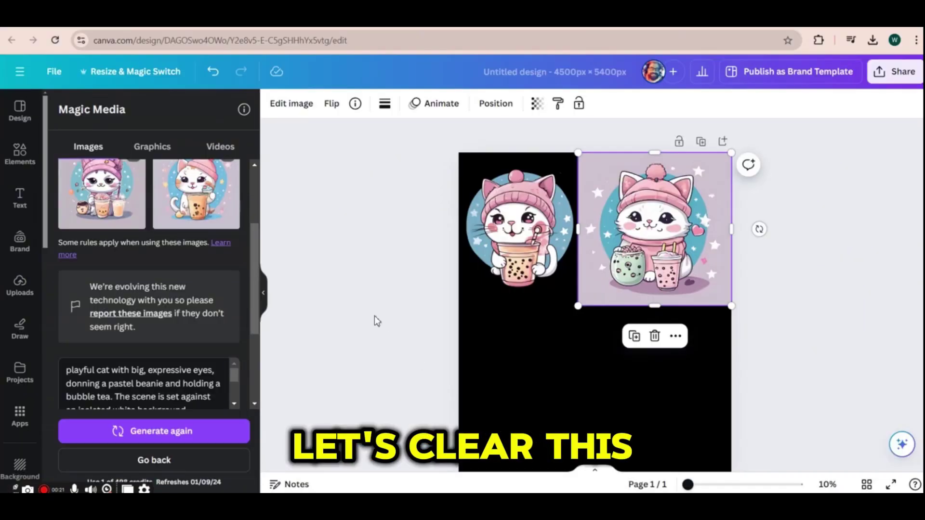
Add a second page to the design below the cat page.
scroll(479, 367, down, 1)
click(647, 445)
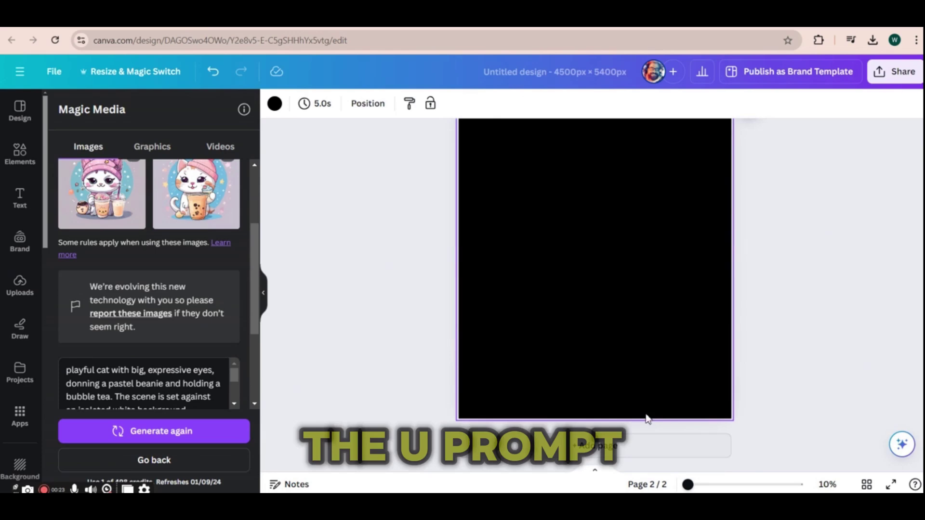
scroll(217, 327, down, 5)
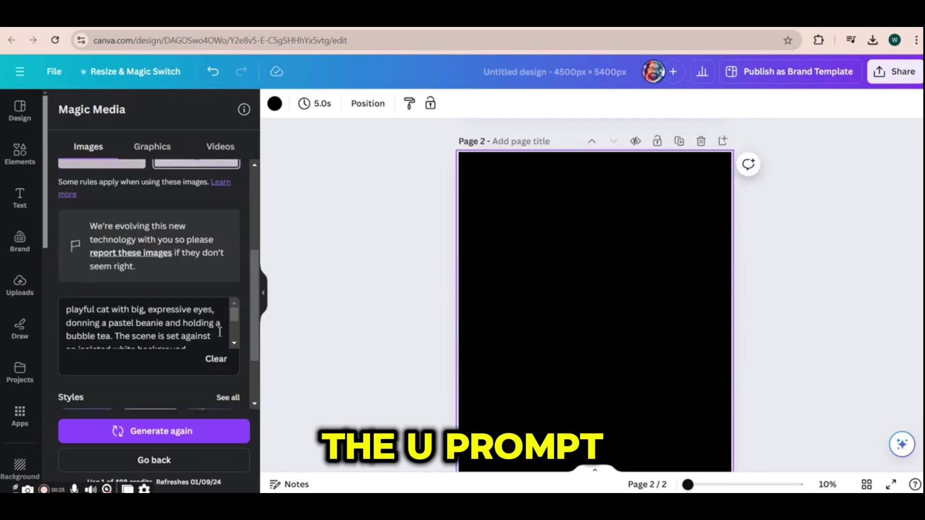
Replace the Magic Media prompt with the copied T-Rex prompt, append ", on a white background", and generate new images.
click(215, 358)
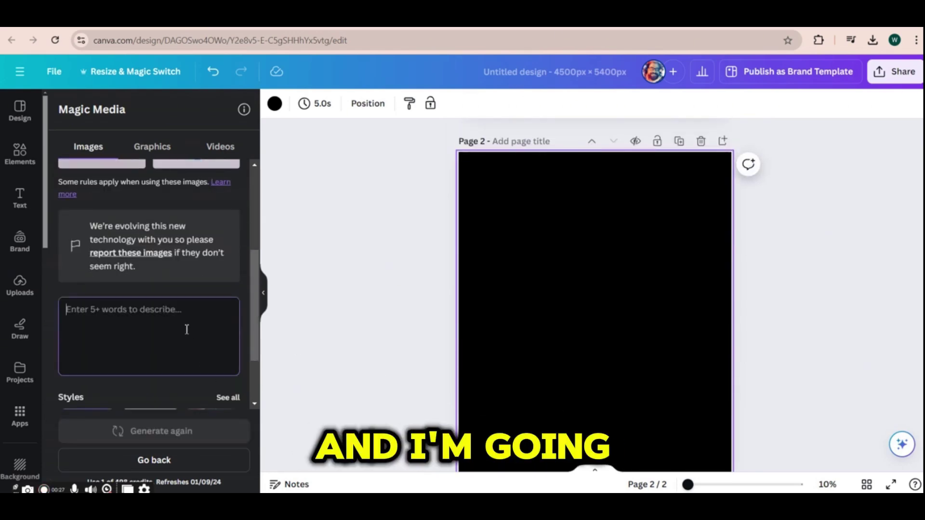
key(ctrl+v)
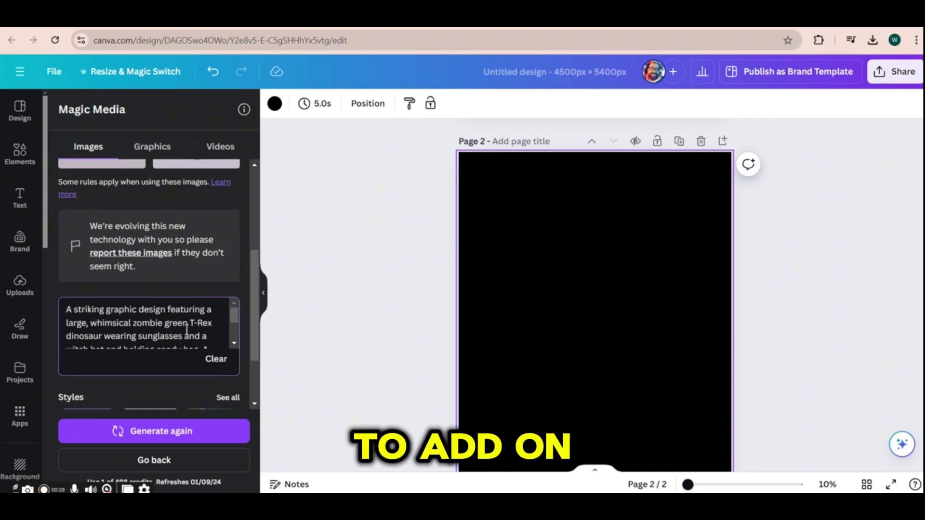
drag(236, 323, 239, 341)
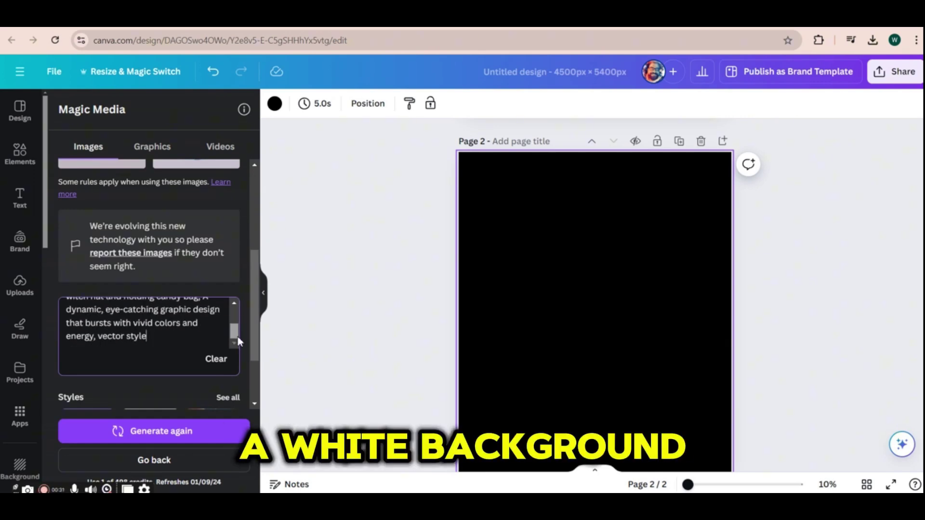
text(, on a whit)
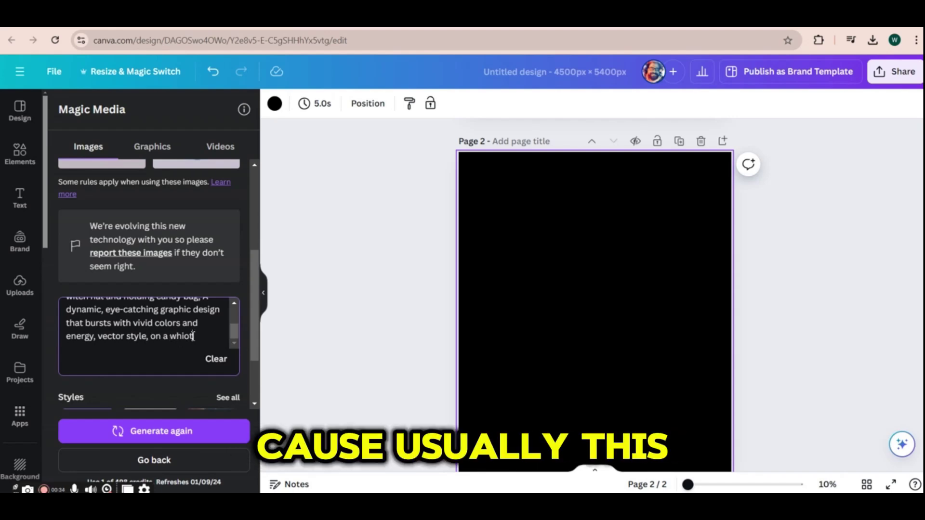
text(t)
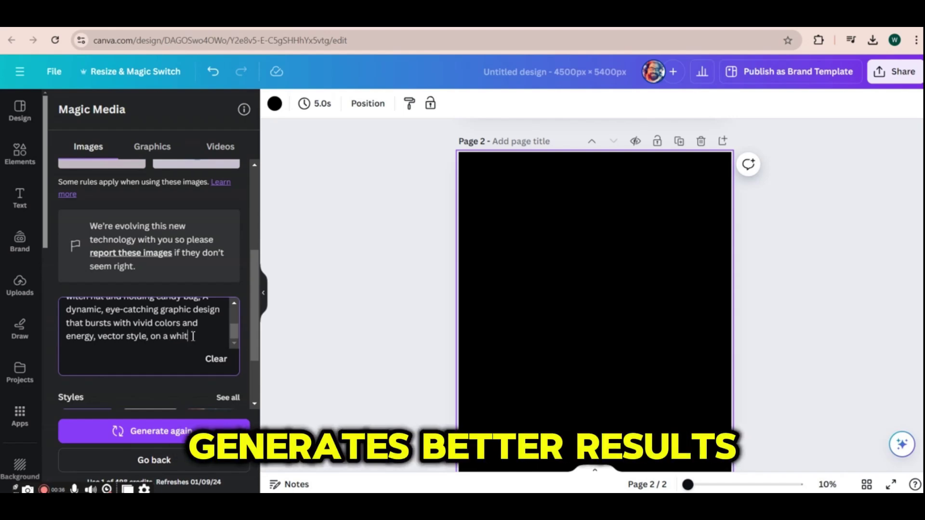
text(e background)
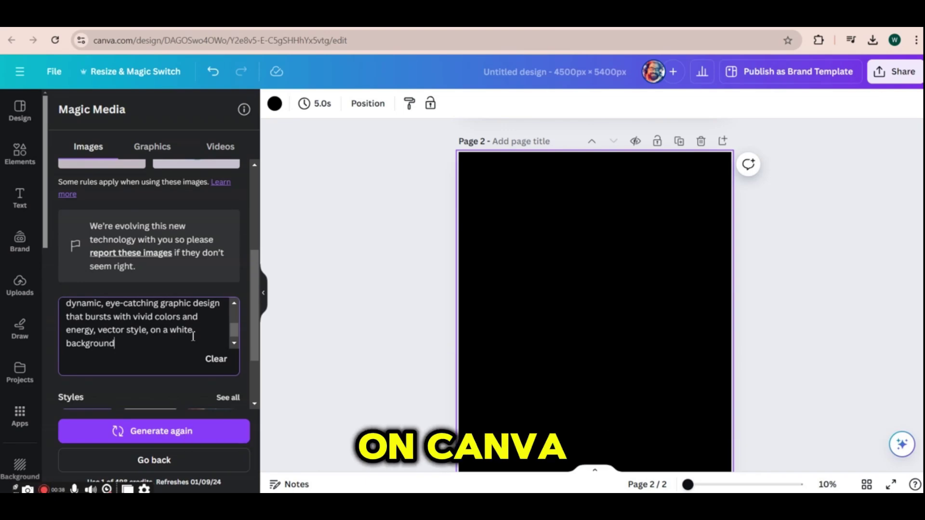
click(159, 430)
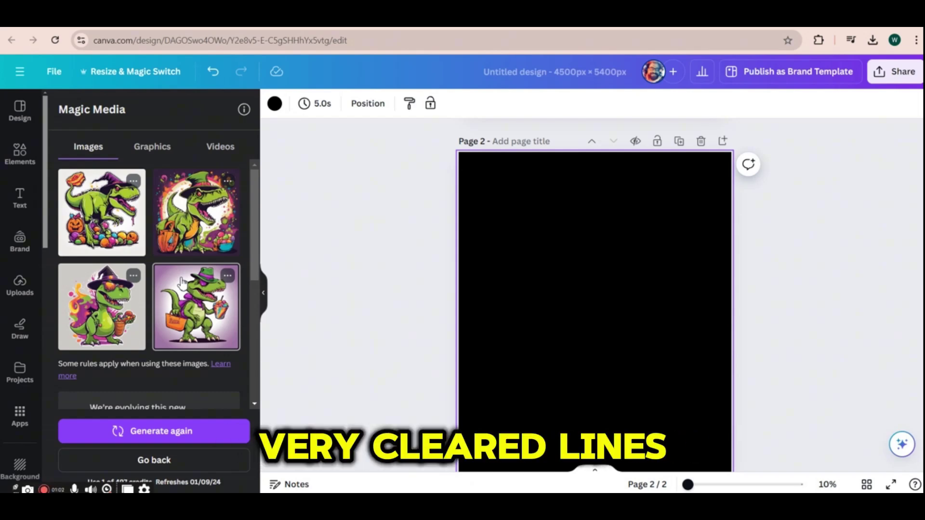
Add the generated T-Rex image with the white background, jack-o'-lantern and candies to page 2 and enlarge it.
click(114, 215)
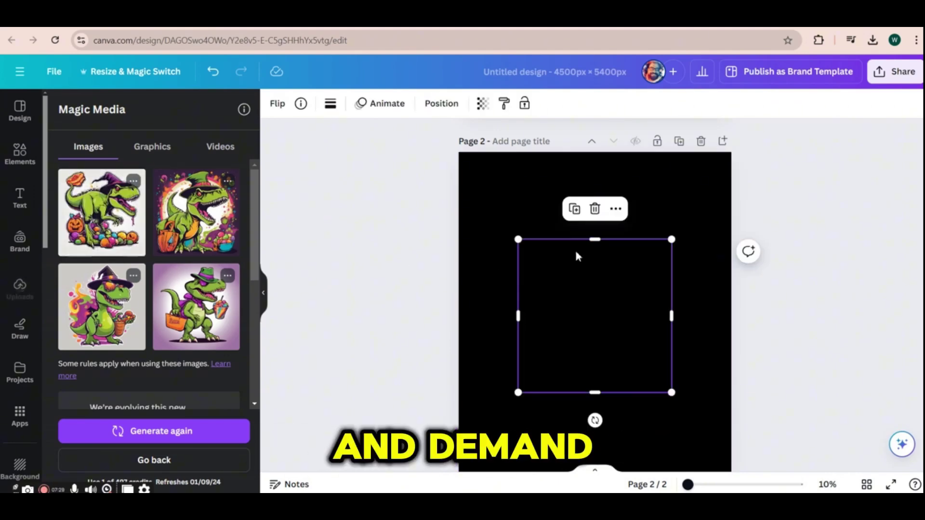
drag(672, 240, 715, 197)
drag(519, 392, 490, 421)
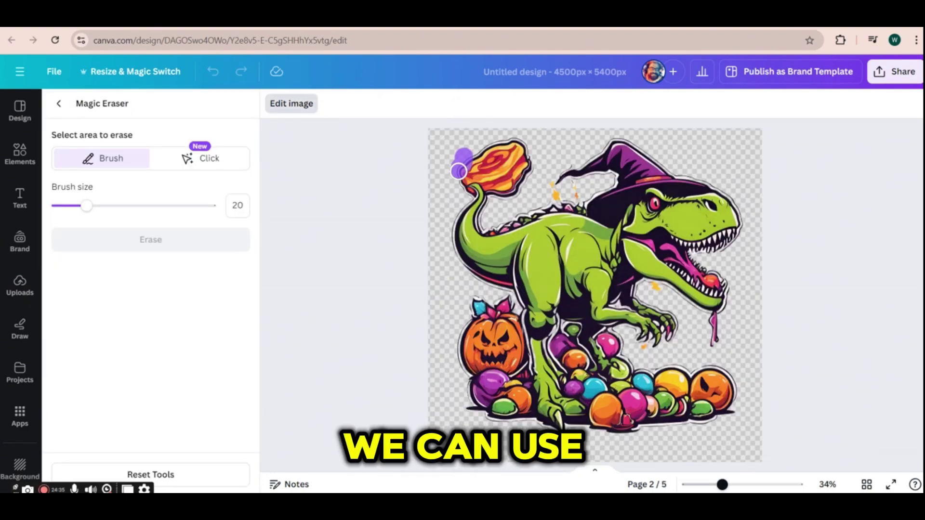
Brush over the orange slab above the T-Rex's tail with the Magic Eraser at size 20.
mouse_move(461, 159)
mouse_down()
mouse_move(461, 194)
mouse_move(450, 179)
mouse_move(458, 171)
mouse_move(504, 140)
mouse_move(536, 137)
mouse_move(538, 155)
mouse_move(519, 191)
mouse_move(500, 197)
mouse_move(491, 167)
mouse_move(526, 144)
mouse_move(541, 147)
mouse_move(498, 169)
mouse_up()
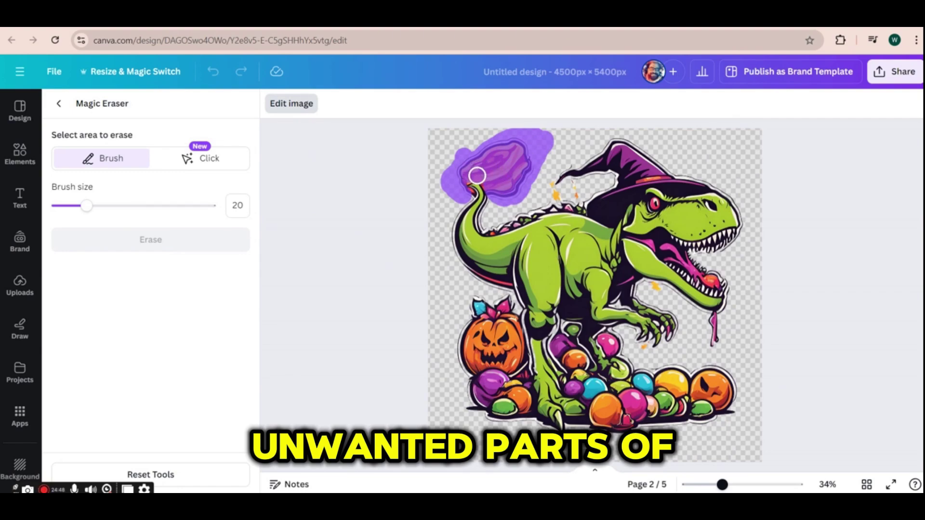
drag(497, 188, 494, 184)
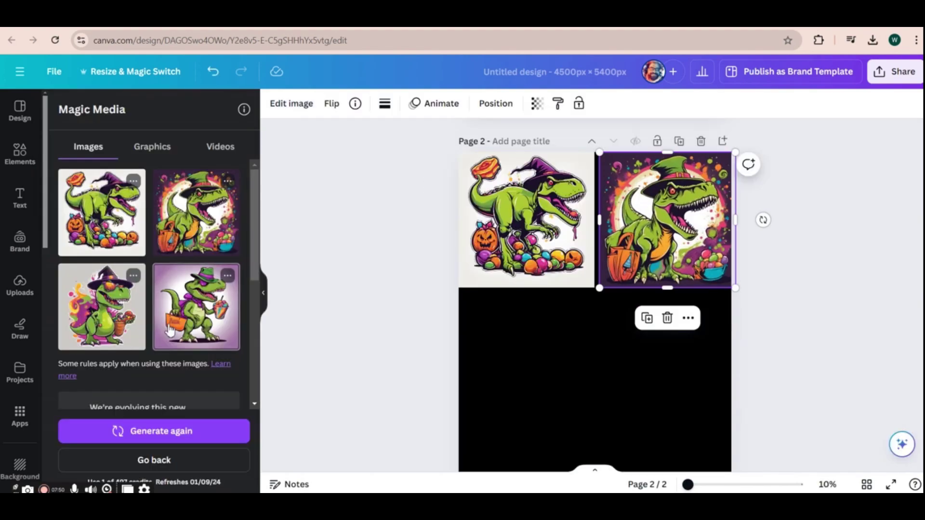
Add the generated T-Rex image with the green hat and purple background to page 2.
click(195, 306)
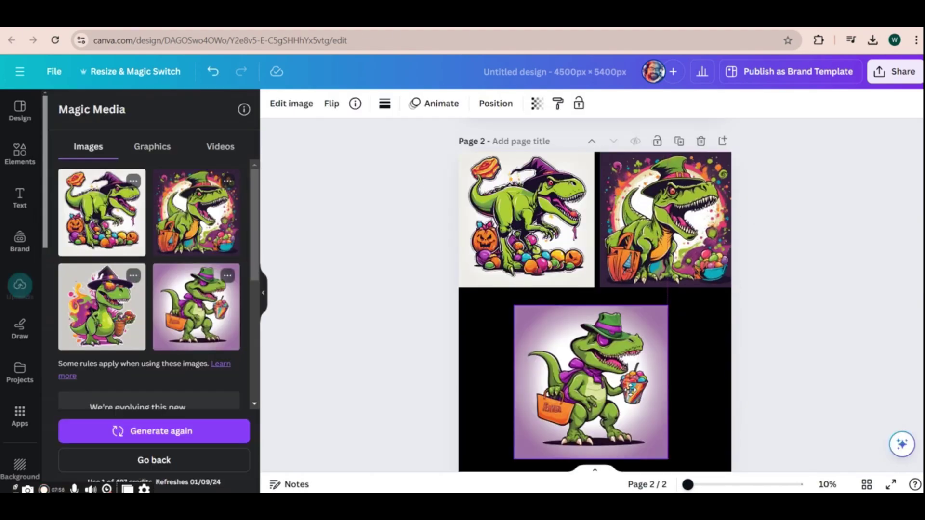
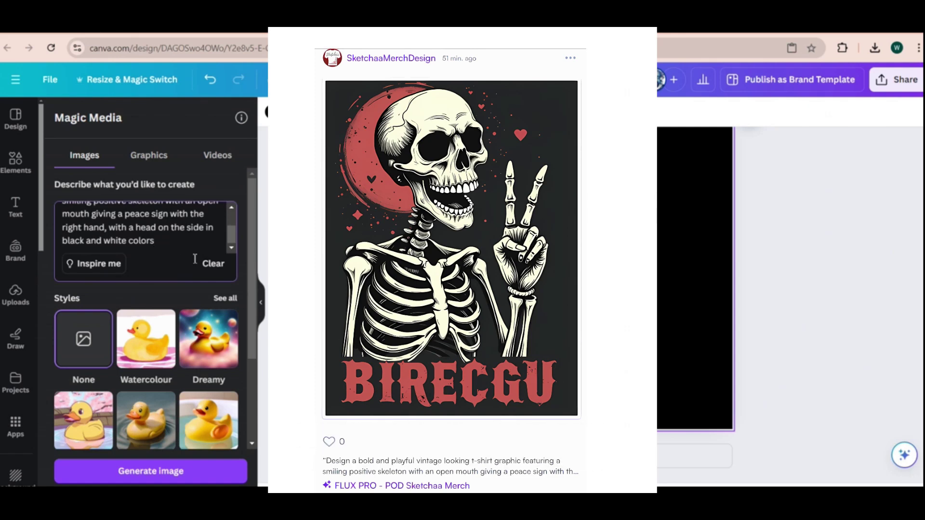
Generate skeleton images with ", white background" appended to the prompt, and add the skeleton making two peace signs to the page, enlarged.
text(, whi)
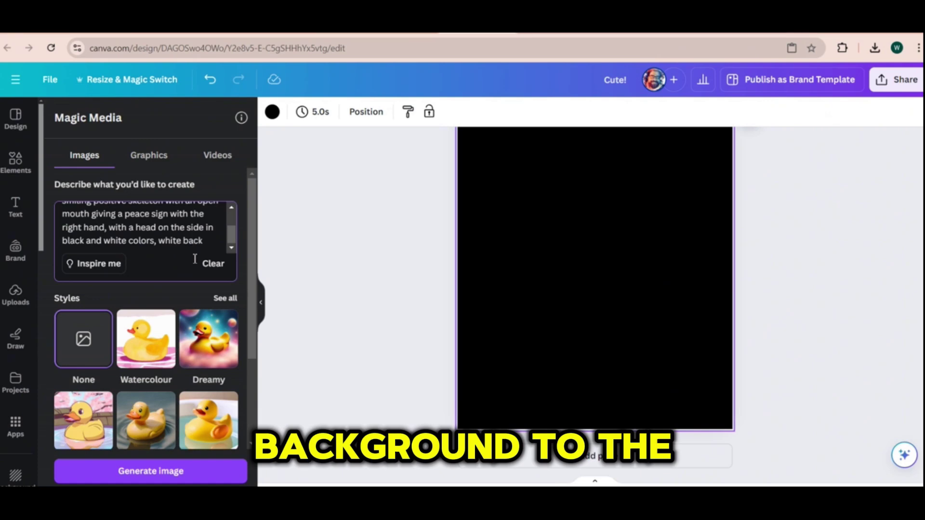
text(te back)
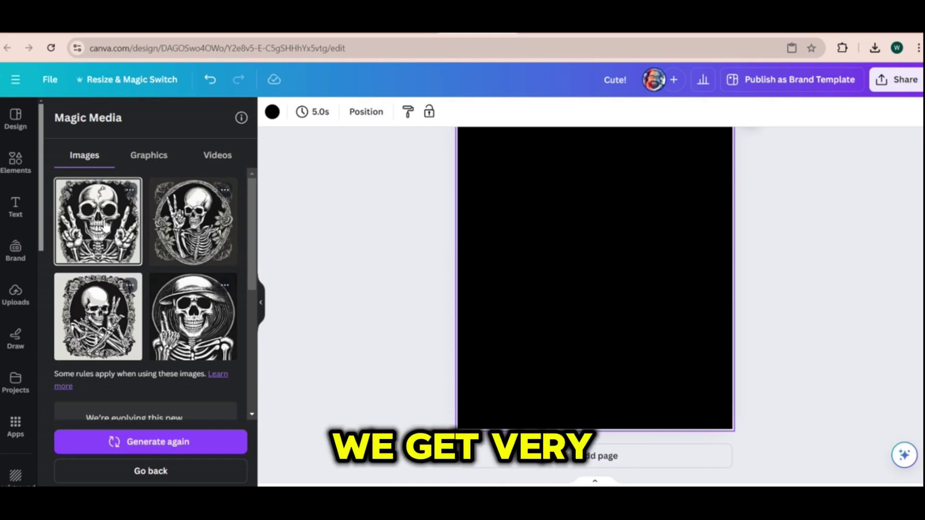
click(104, 225)
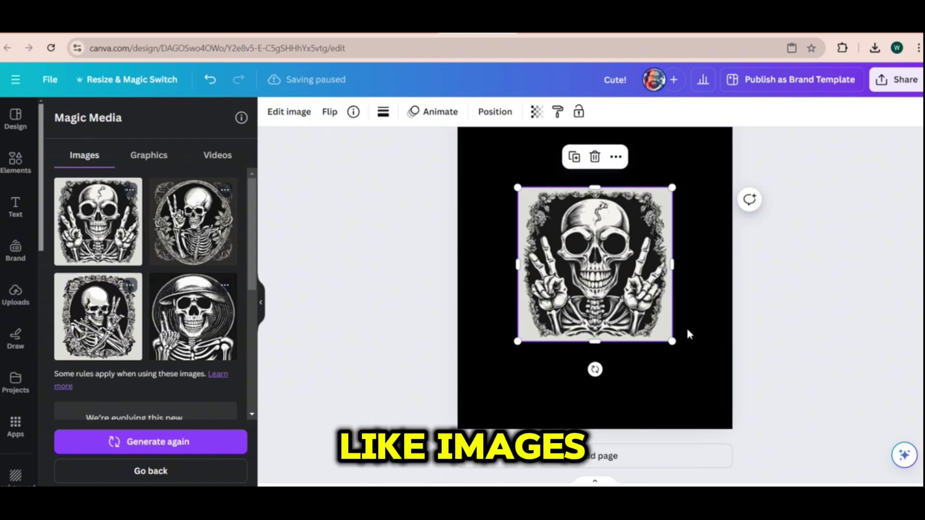
drag(522, 192, 485, 154)
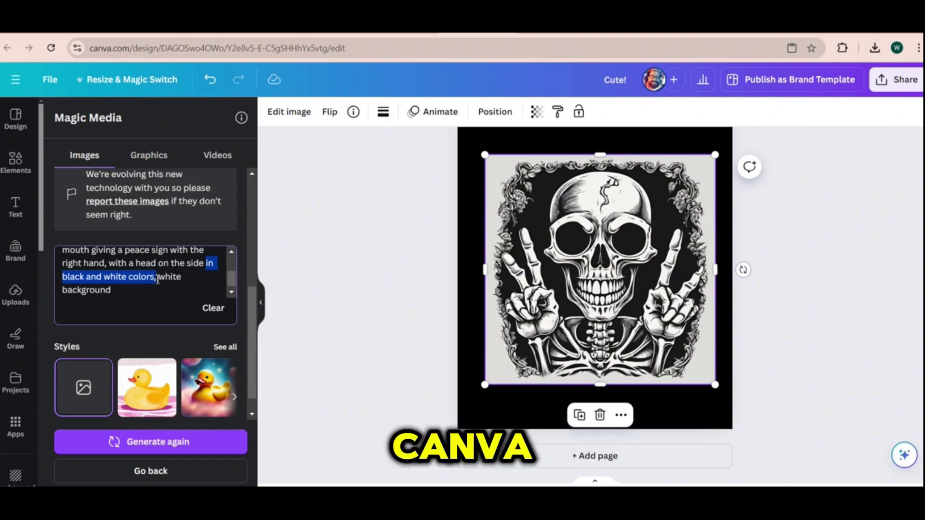
Regenerate with "in black and white colors," replaced by "on" in the prompt, and shrink the placed skeleton into the page's upper-left corner.
key(BackSpace)
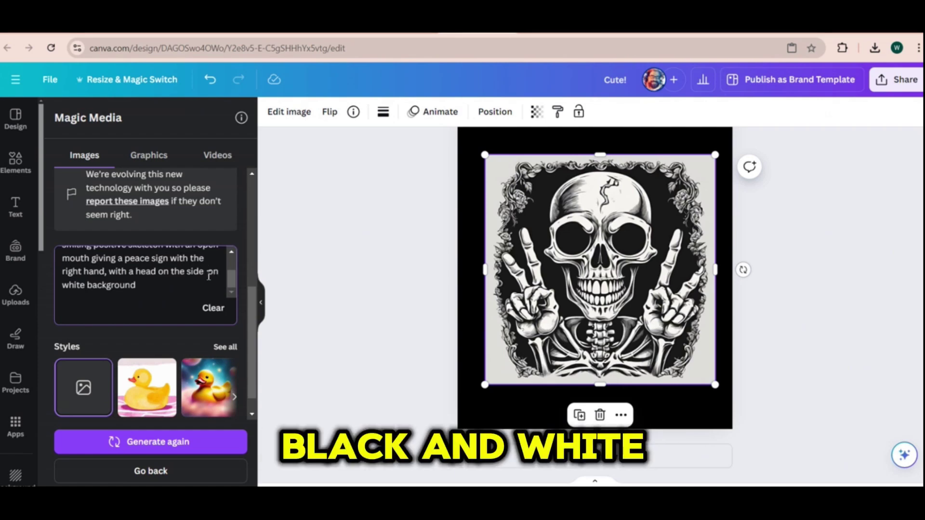
click(185, 441)
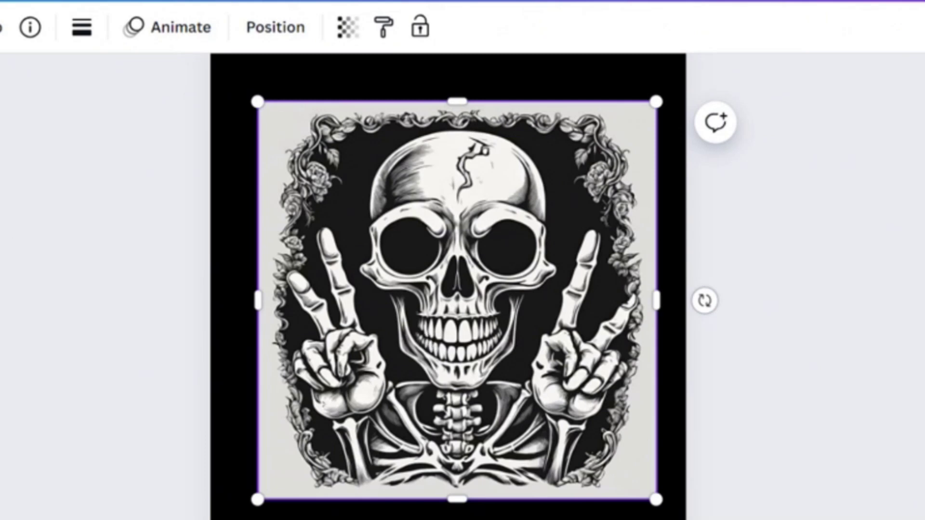
drag(656, 499, 398, 197)
drag(339, 195, 299, 147)
Try the generated skeleton with the orange circle enlarged on the page, and delete it.
click(193, 221)
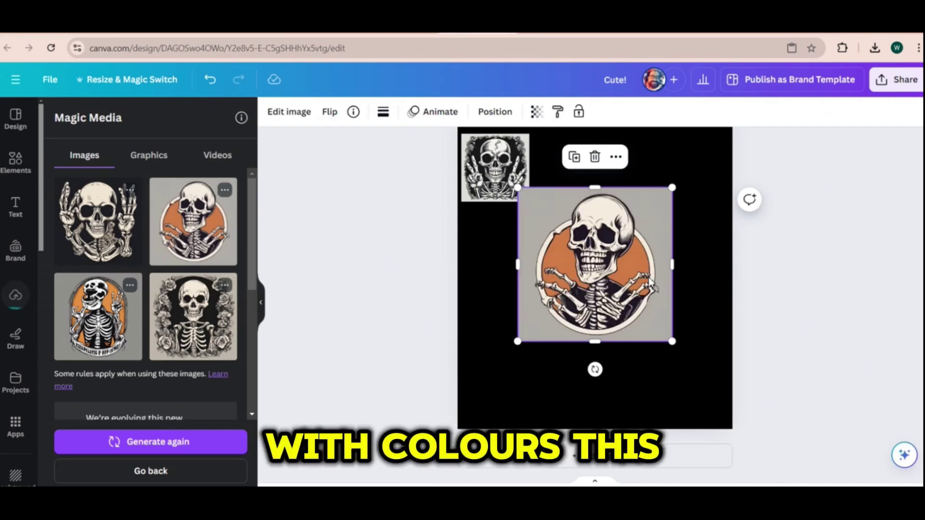
drag(672, 342, 723, 416)
drag(691, 366, 662, 356)
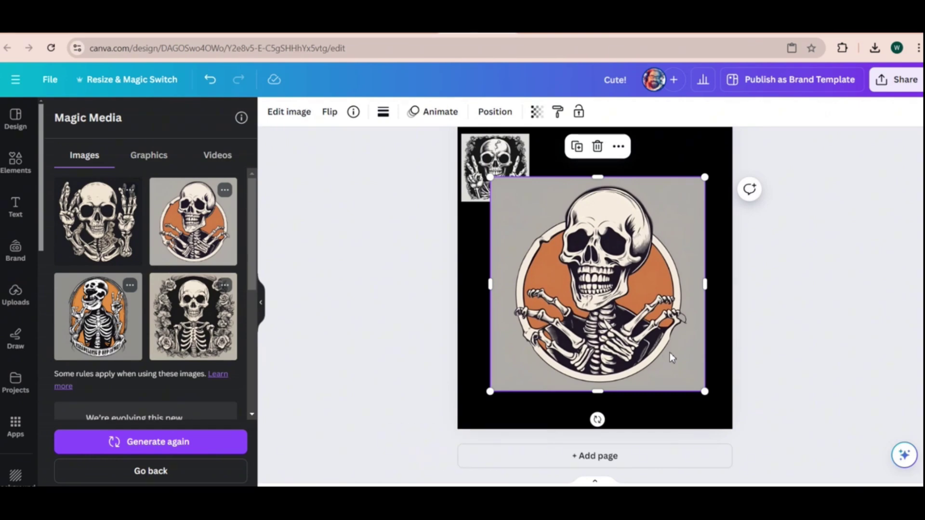
key(Delete)
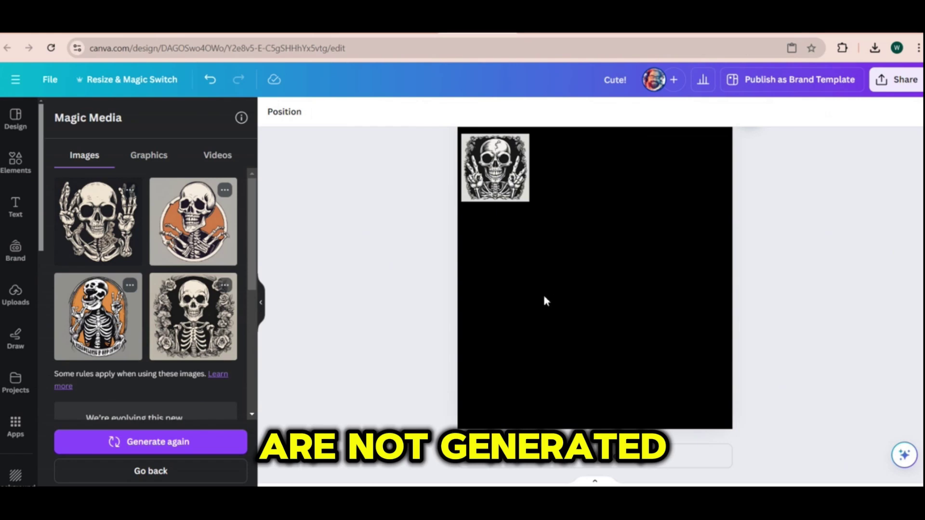
Add the generated cream skeleton with both hands raised on a dark background, enlarge it and move it lower on the page.
click(101, 219)
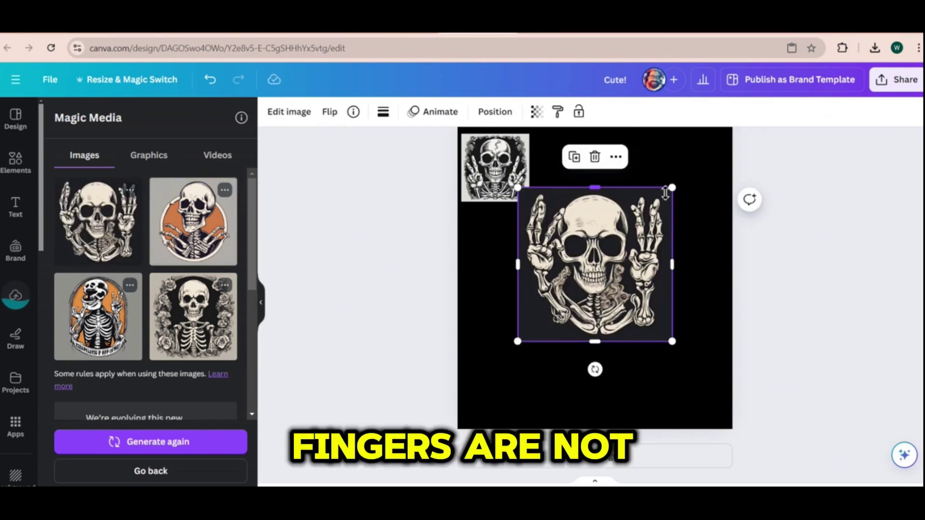
drag(672, 187, 726, 133)
drag(607, 251, 593, 288)
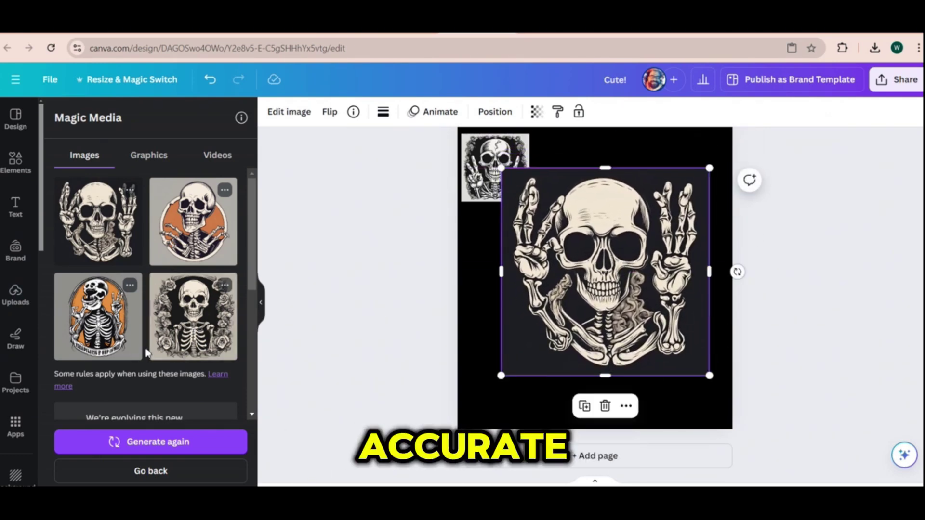
Generate another set of skeleton images and shrink the raised-hands skeleton to sit beside the first one.
click(182, 444)
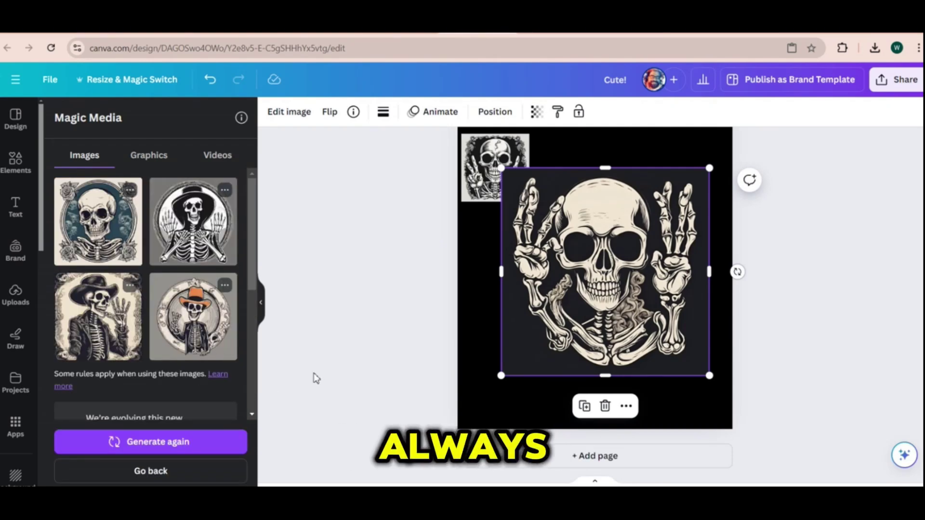
drag(501, 375, 586, 292)
drag(593, 284, 539, 244)
Add the generated skeleton with the orange hat and circular frame below the other two images.
click(193, 317)
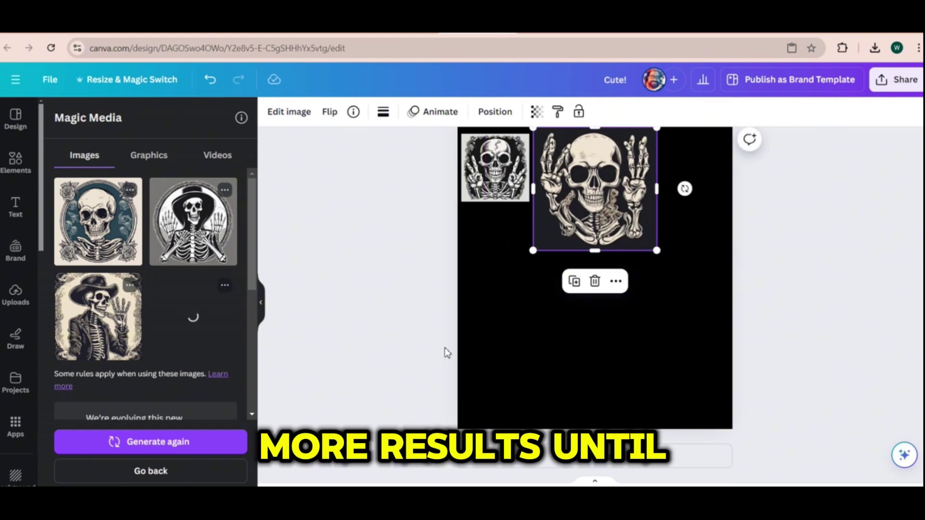
drag(630, 343, 622, 414)
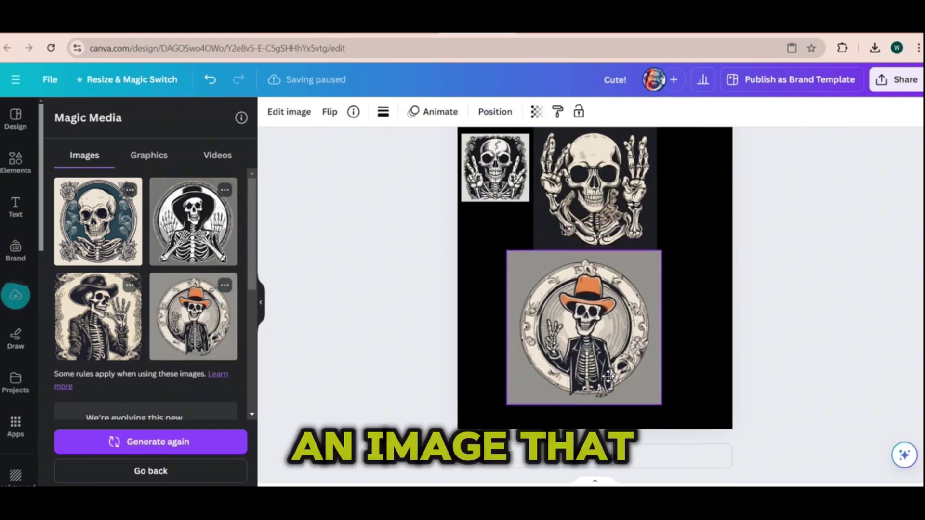
click(790, 388)
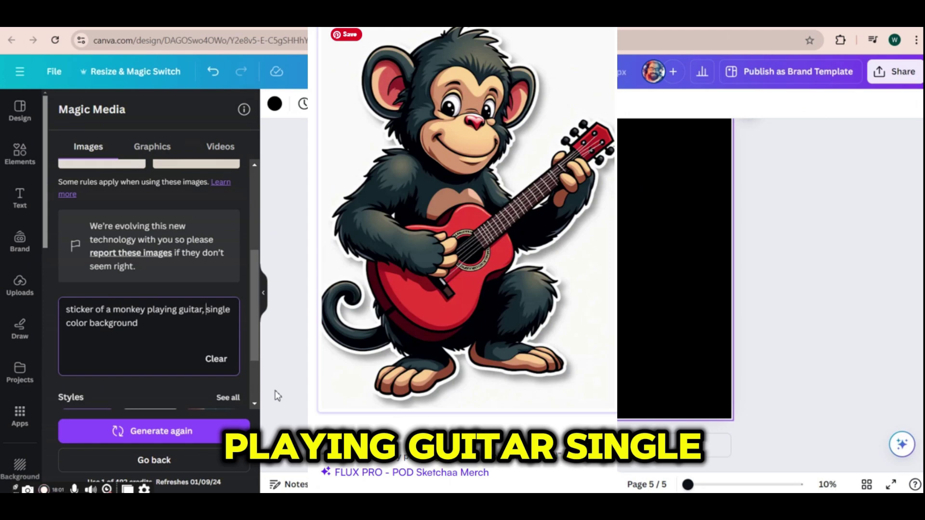
Generate images for "sticker of a monkey playing guitar, single color background" on page 5 and enlarge the added standing monkey sticker.
click(158, 330)
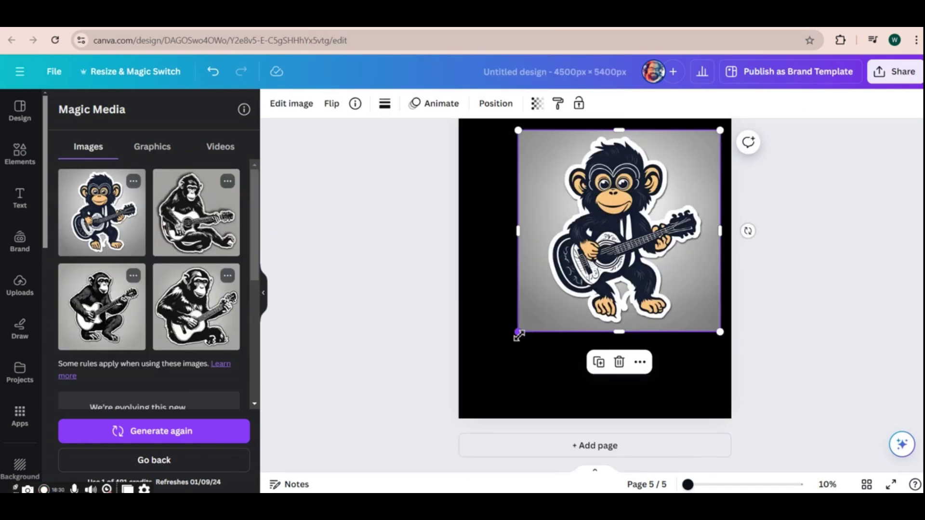
drag(516, 333, 471, 384)
Change the prompt to "sticker of a monkey playing guitar, cartoon style, on white background" and generate again.
scroll(183, 361, down, 3)
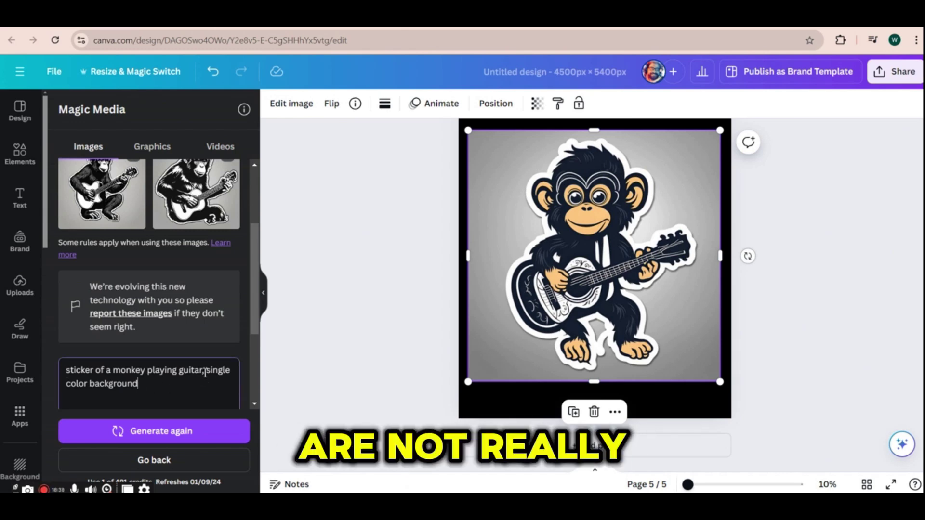
text(cartoon )
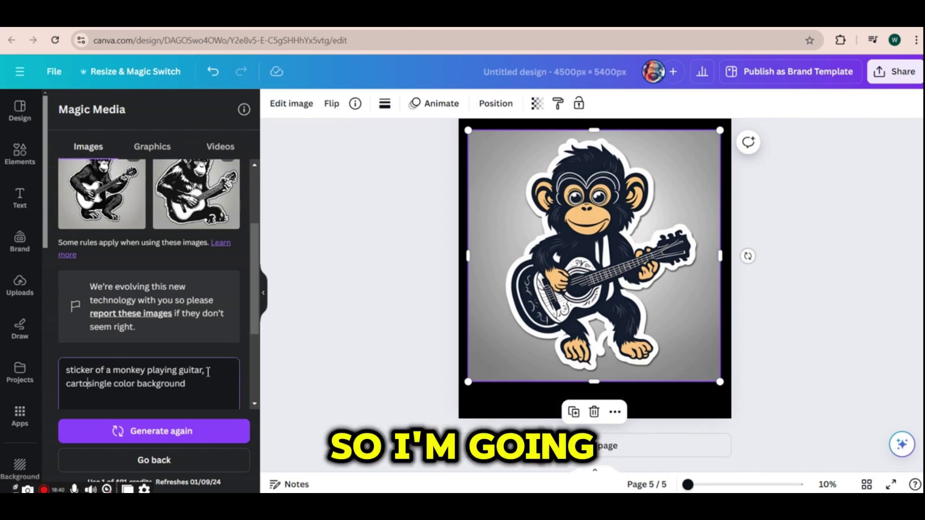
text(style,)
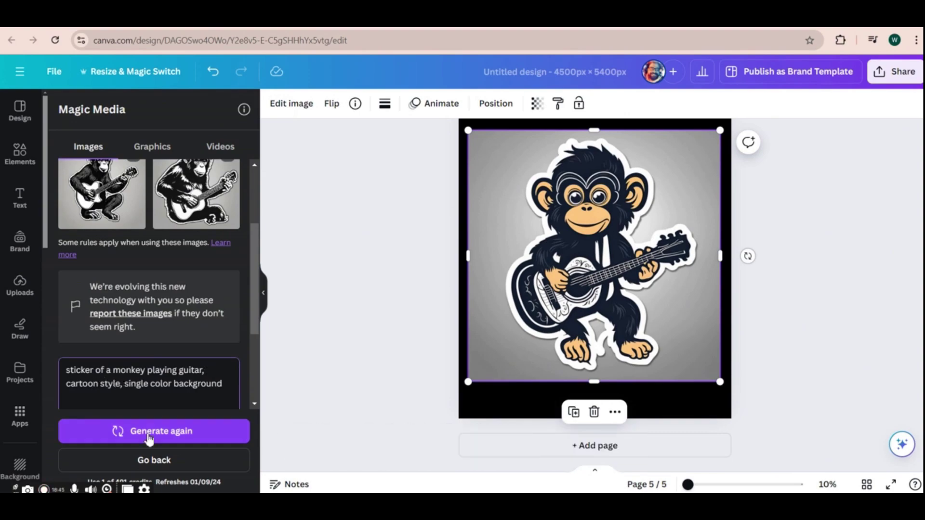
drag(176, 389, 125, 389)
text(on white)
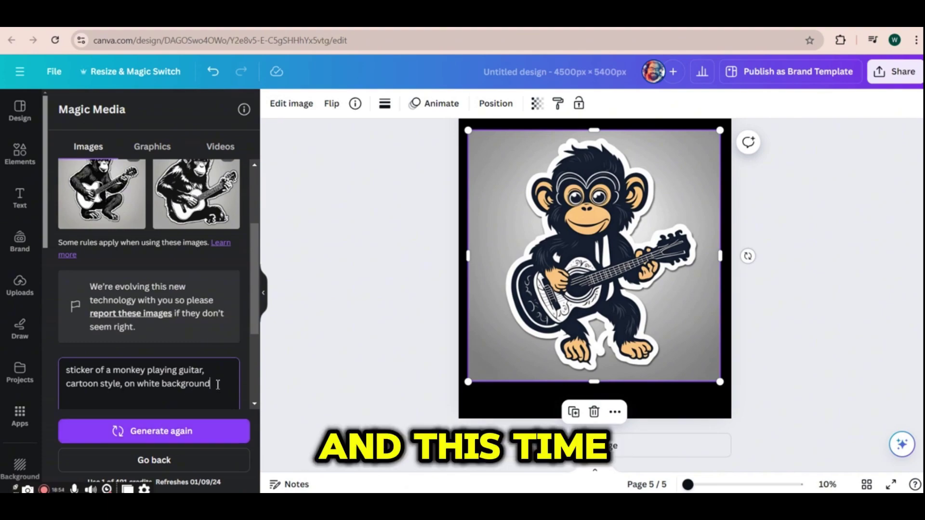
scroll(154, 367, down, 2)
click(148, 436)
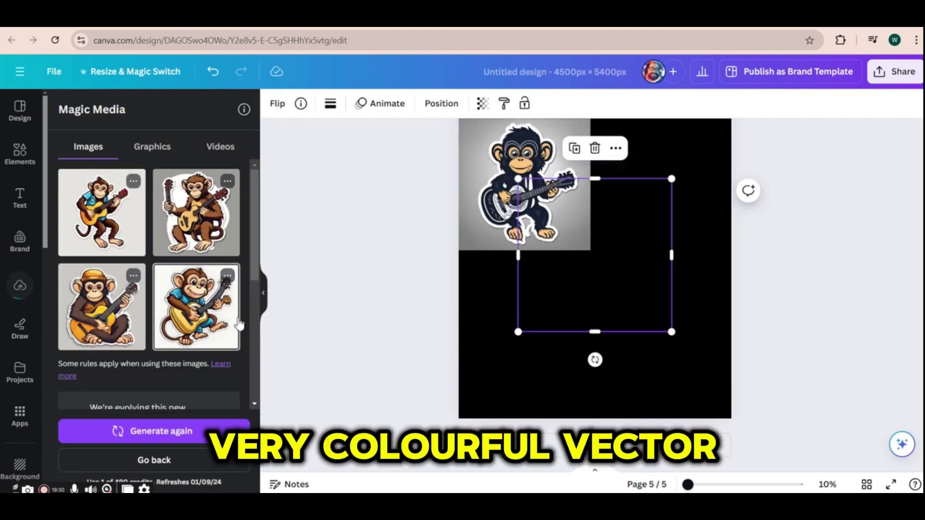
Enlarge the newly added cartoon monkey image and reposition it on page 5.
drag(676, 183, 723, 128)
drag(633, 229, 619, 237)
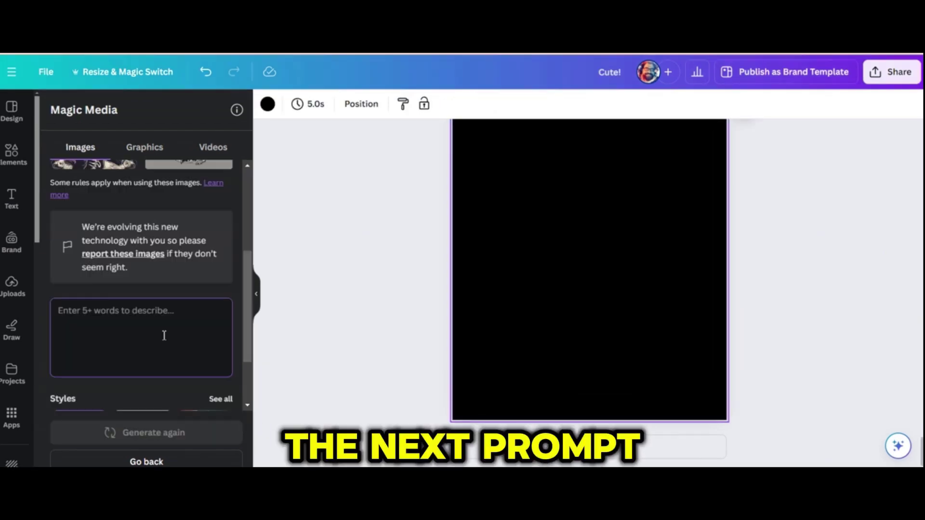
Paste the vintage retro sunset Teddy Bear prompt with the text "BORN TO BE HANDSOME" and generate images from it.
key(ctrl+v)
scroll(202, 330, up, 3)
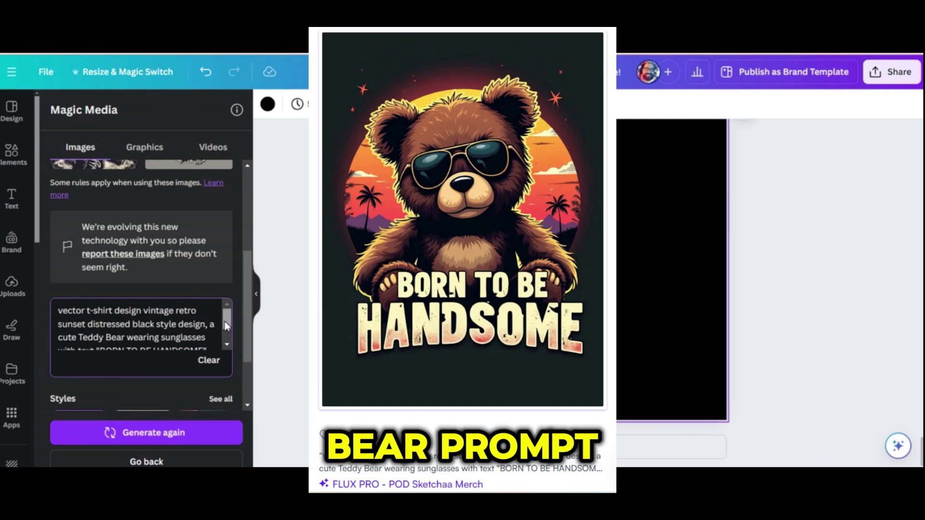
drag(225, 323, 225, 333)
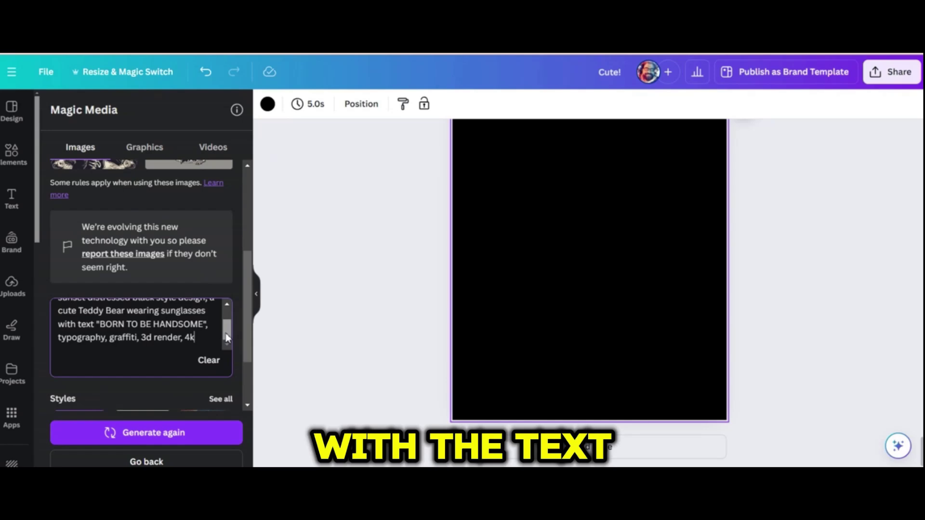
click(210, 439)
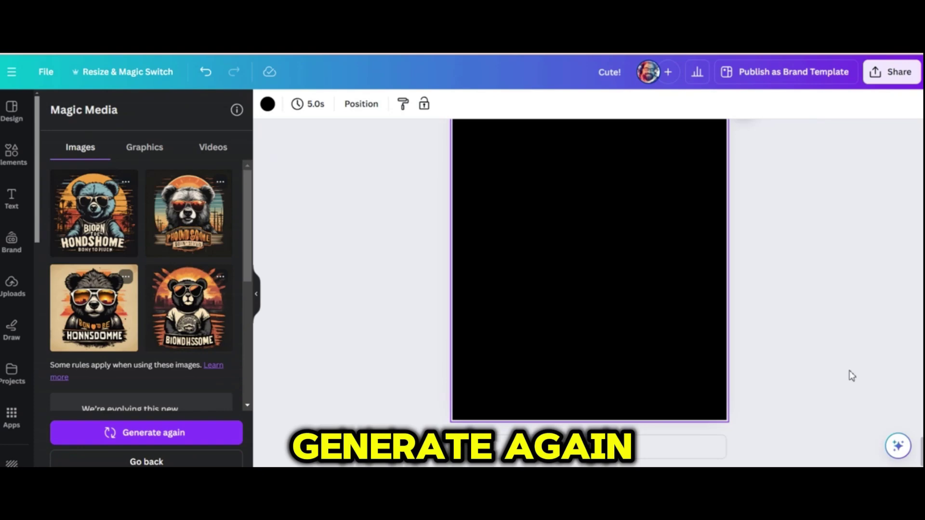
Add the generated blue bear in white sunglasses to the page and enlarge it to nearly the full page width.
click(83, 215)
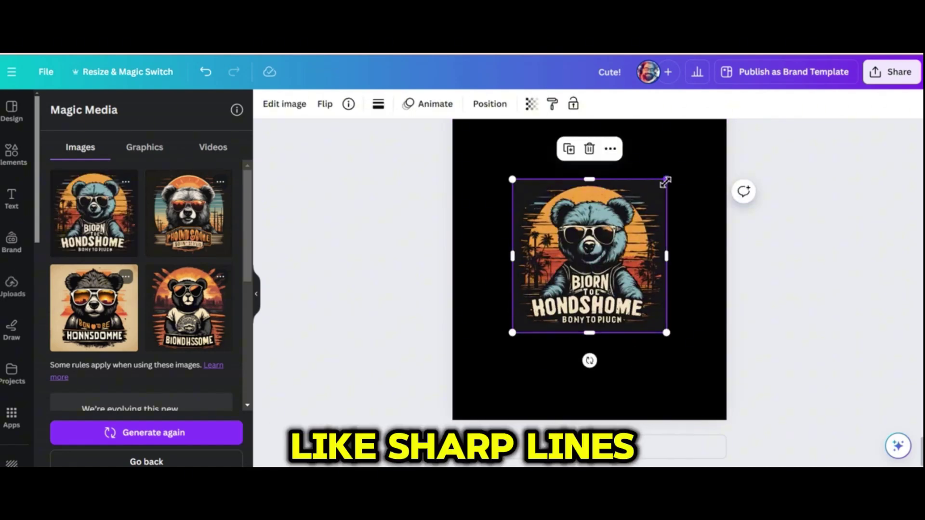
drag(666, 179, 718, 124)
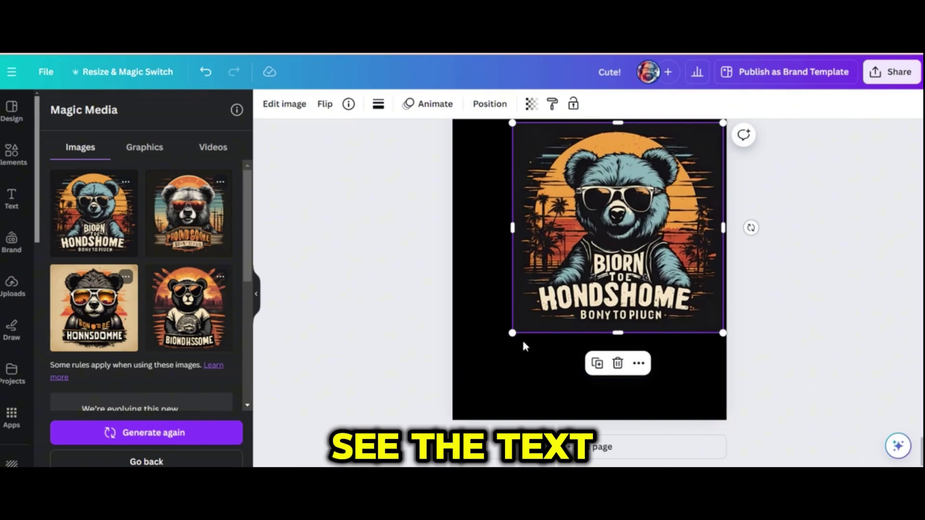
drag(512, 332, 464, 390)
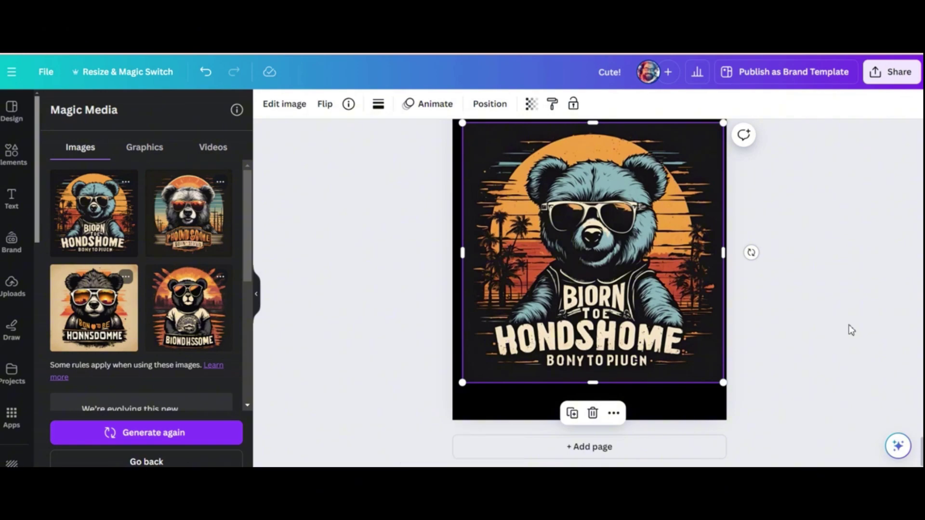
Remove the phrase with text "BORN TO BE HANDSOME" and the typography keyword from the prompt, and generate new bear images.
scroll(169, 241, down, 5)
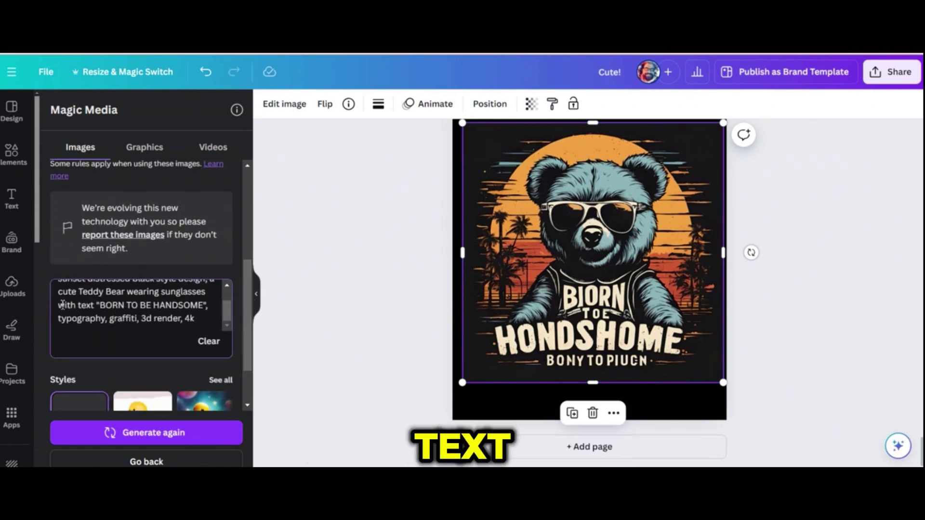
drag(58, 304, 209, 306)
key(BackSpace)
double_click(106, 320)
key(BackSpace)
click(147, 432)
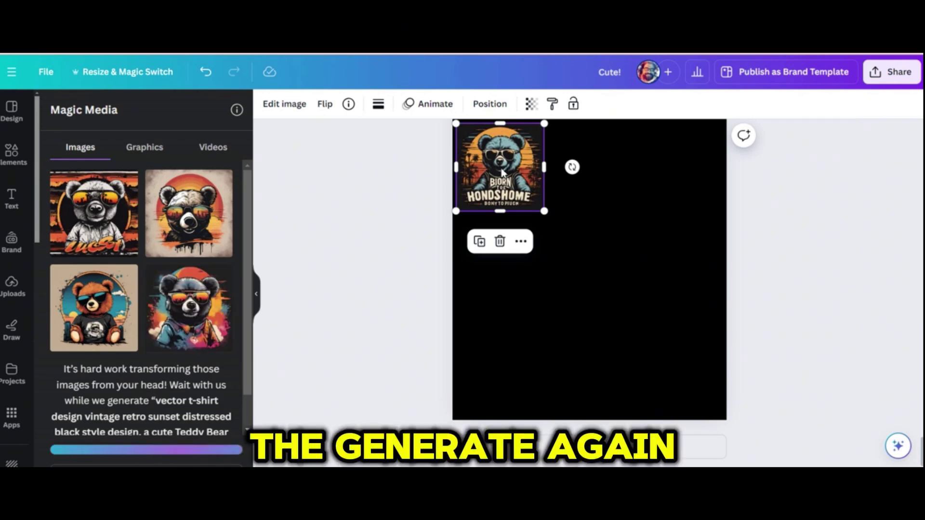
Place the generated black bear with colorful splashes in the page's upper-right corner and the beige-background bear in its lower-left corner.
click(174, 310)
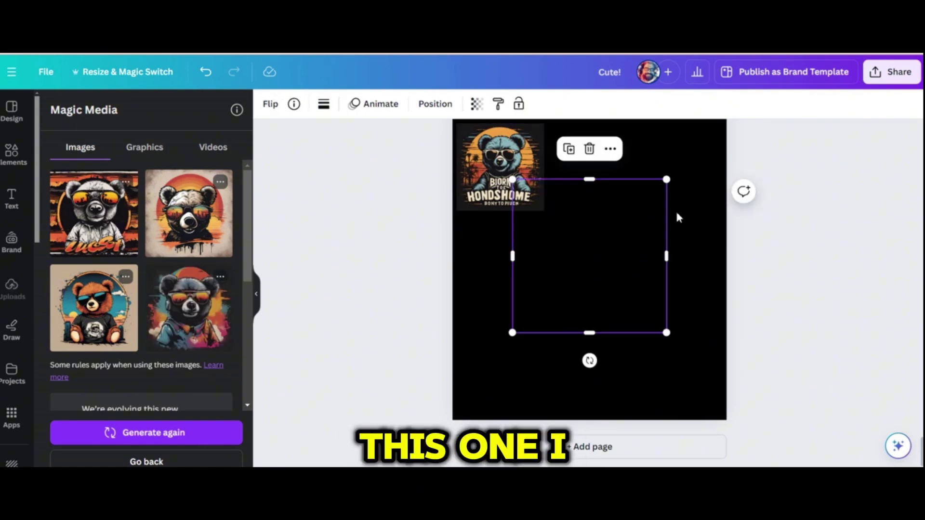
drag(592, 271, 627, 214)
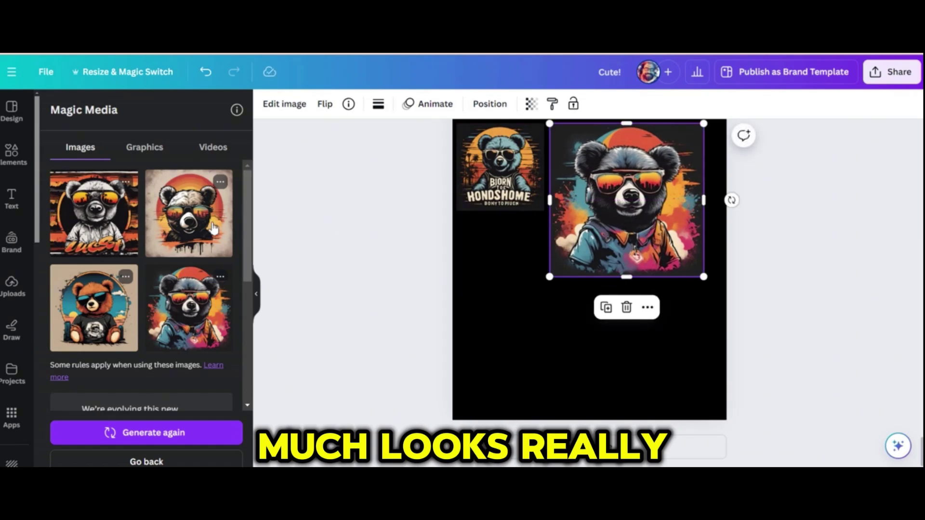
click(226, 230)
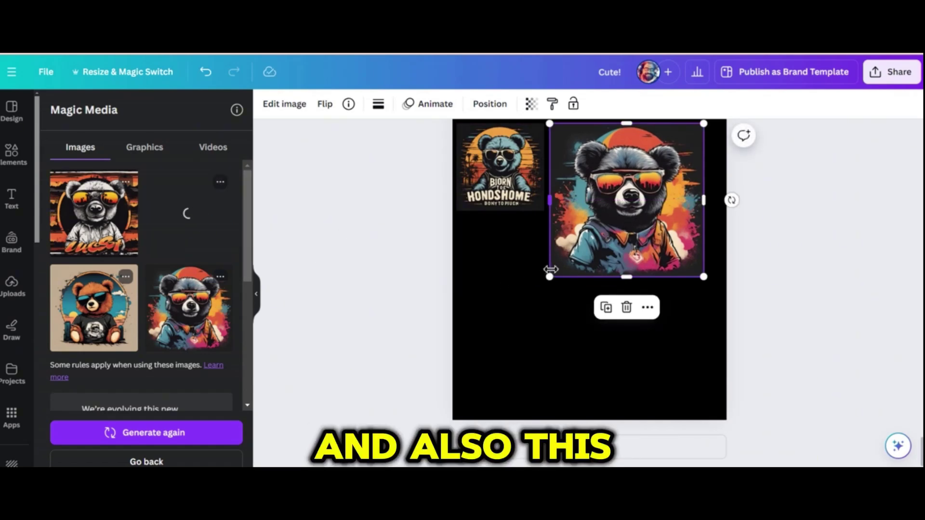
drag(604, 254, 549, 340)
click(641, 219)
drag(641, 219, 663, 221)
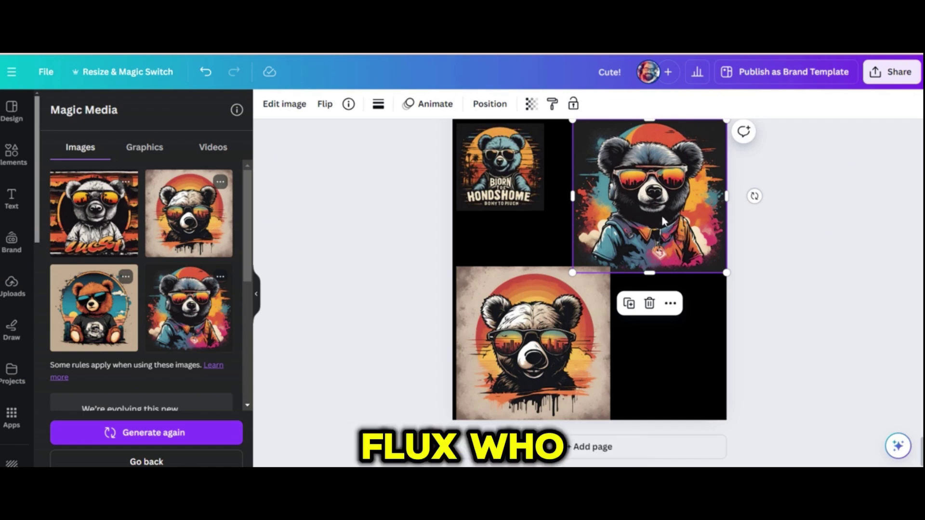
Enlarge the beige-background bear from its upper-right corner to nearly the full page width.
click(580, 337)
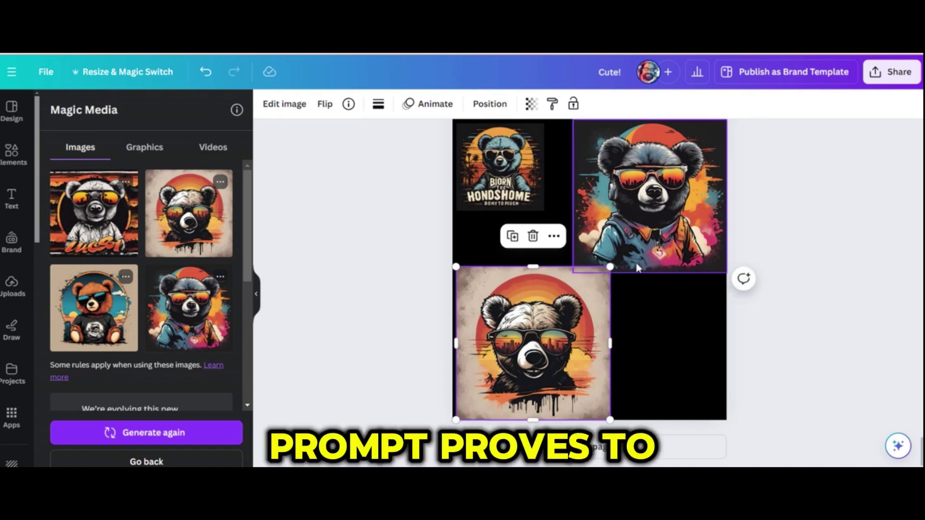
drag(610, 267, 723, 127)
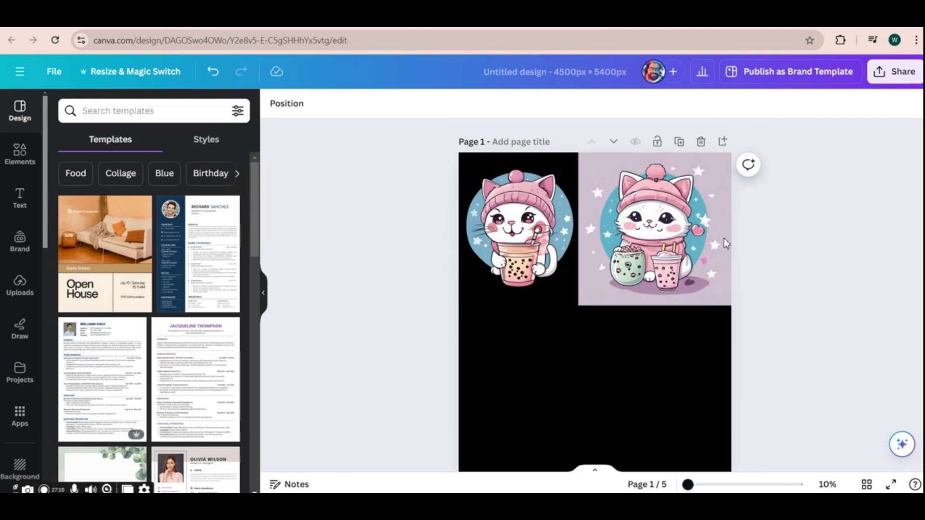
Delete the purple-background cat from page 1, then center the bubble-tea cat and enlarge it to about the page width.
click(688, 248)
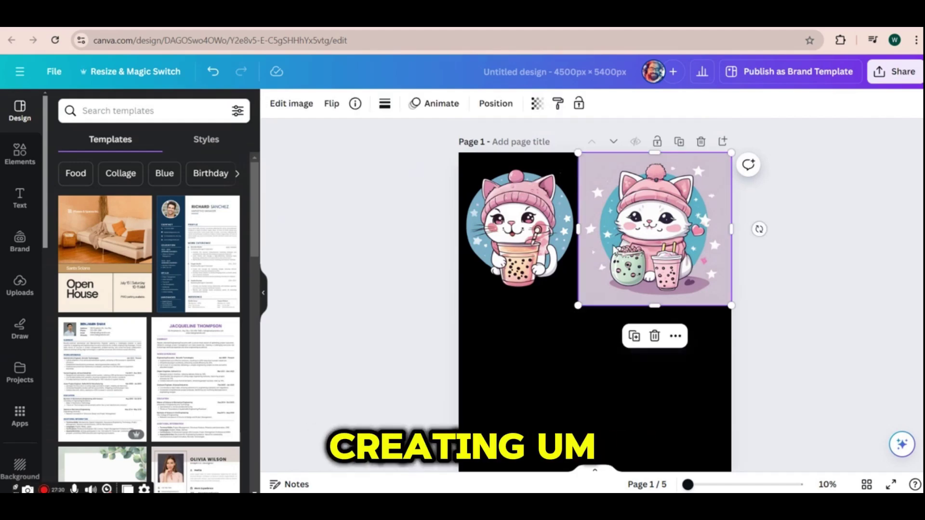
key(Delete)
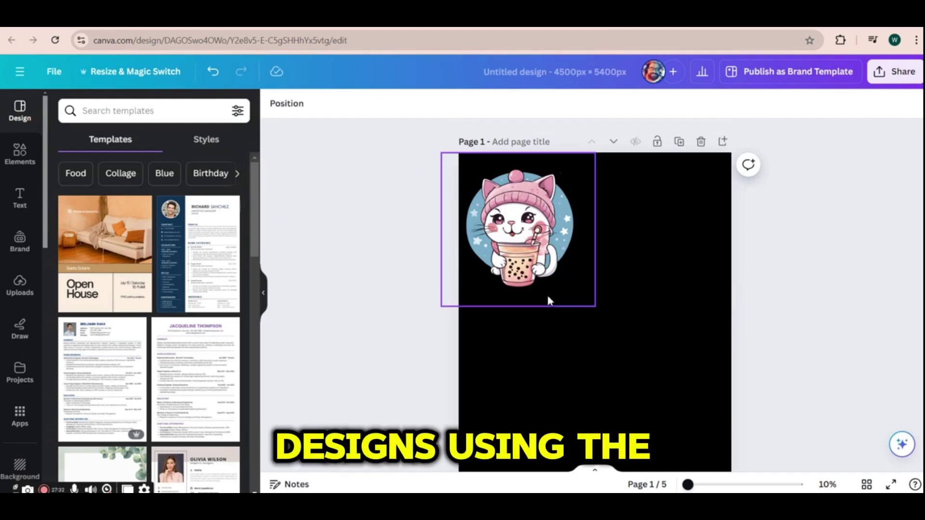
drag(566, 299, 626, 387)
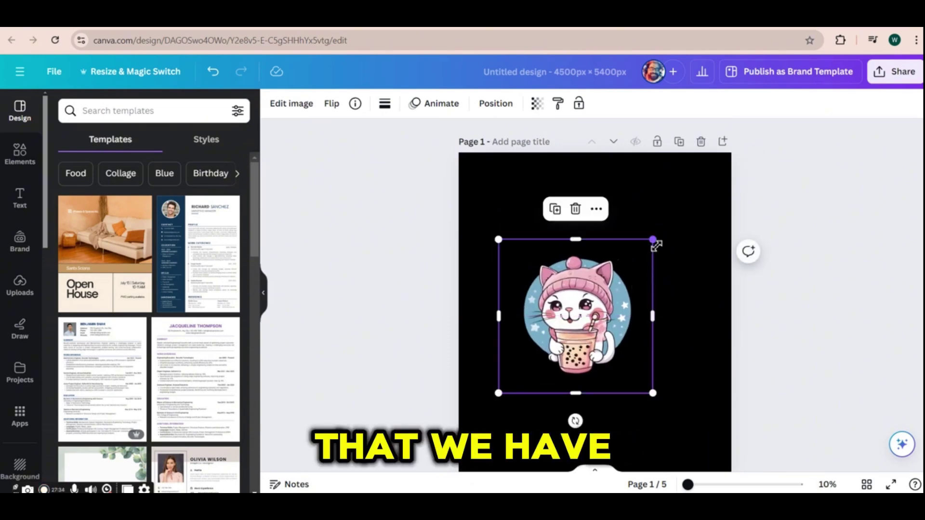
drag(655, 241, 720, 175)
drag(499, 394, 445, 447)
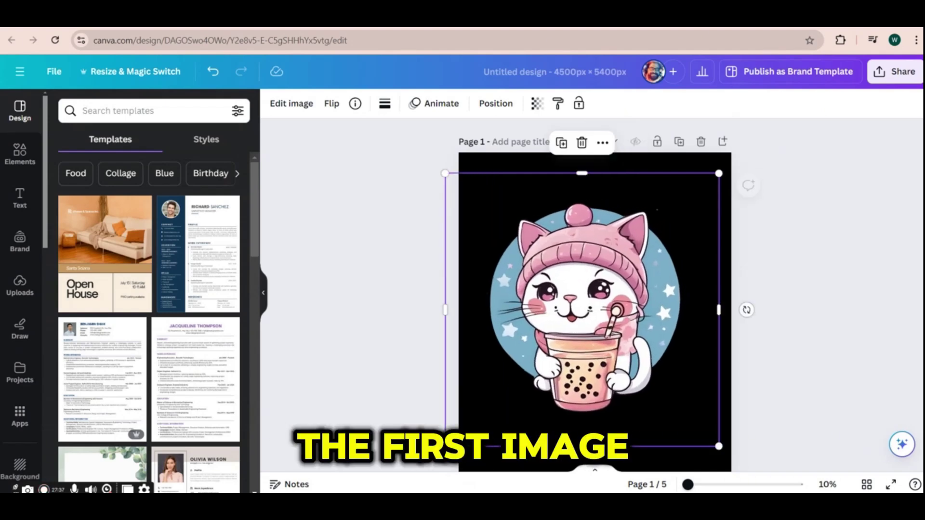
Open the TypeCraft app from the collection of your own apps.
click(30, 422)
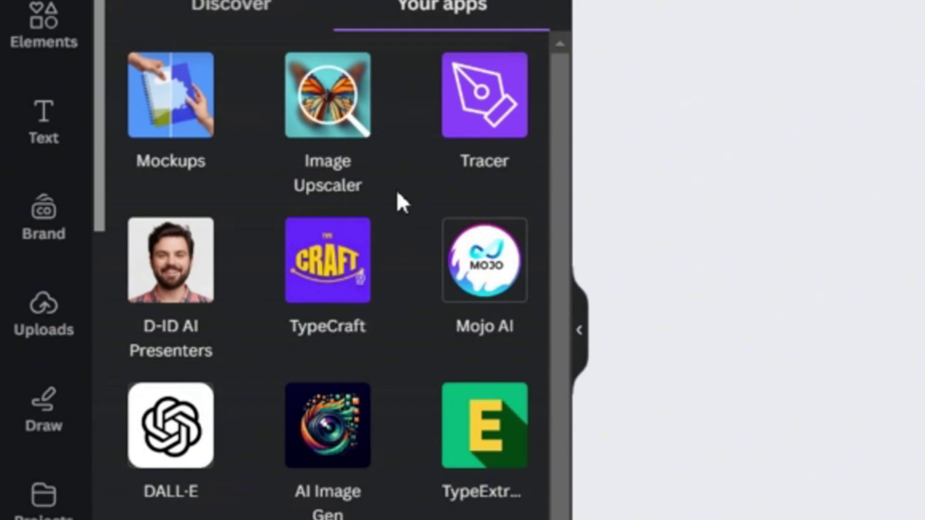
scroll(407, 188, down, 2)
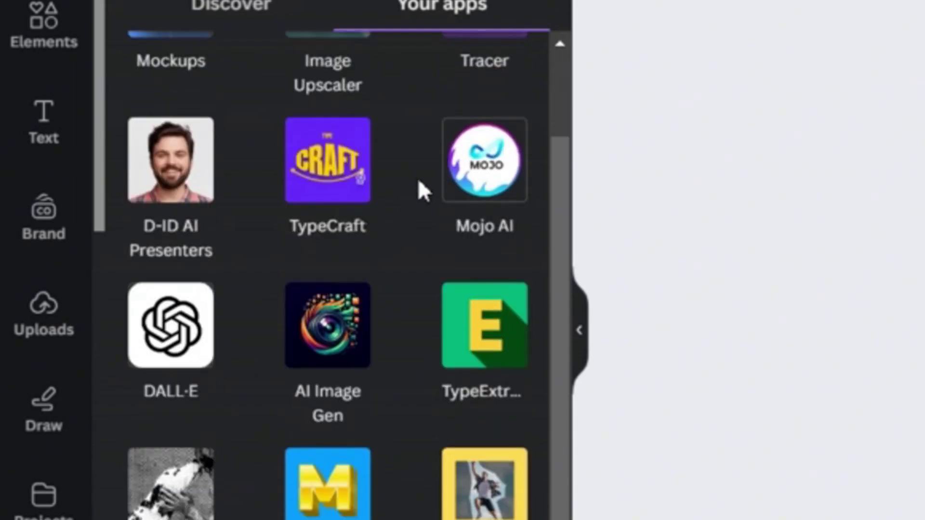
scroll(381, 159, up, 2)
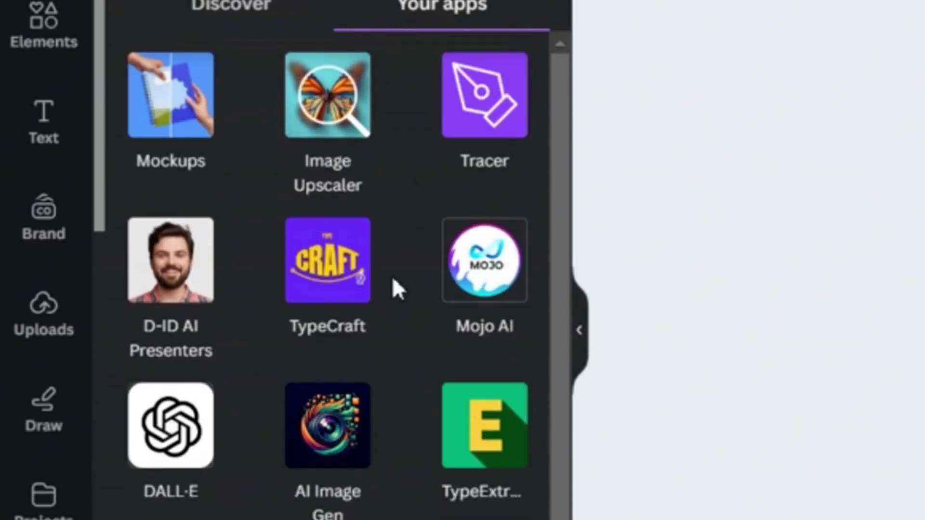
click(333, 133)
click(317, 282)
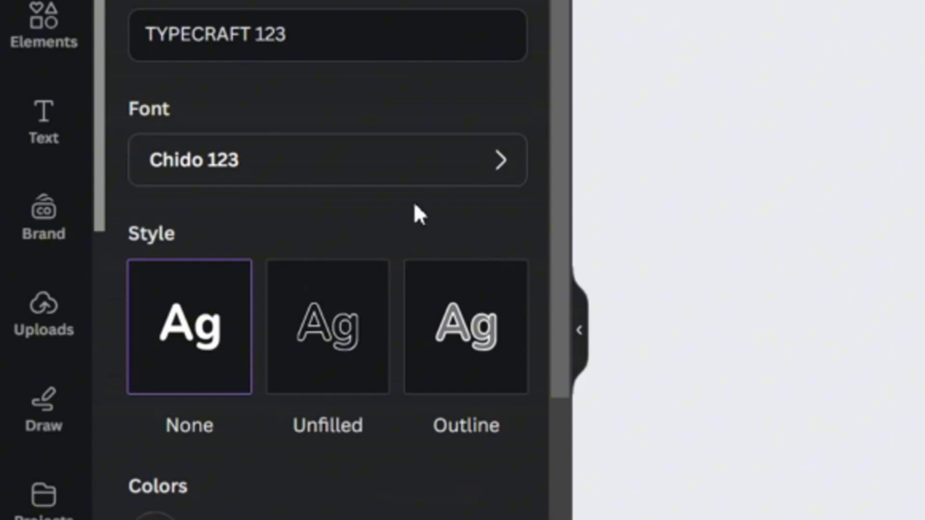
Browse the TypeCraft fonts and set up the text "PLAYFUL CAT" in a bold condensed font with the Outline style.
click(384, 165)
scroll(355, 343, down, 5)
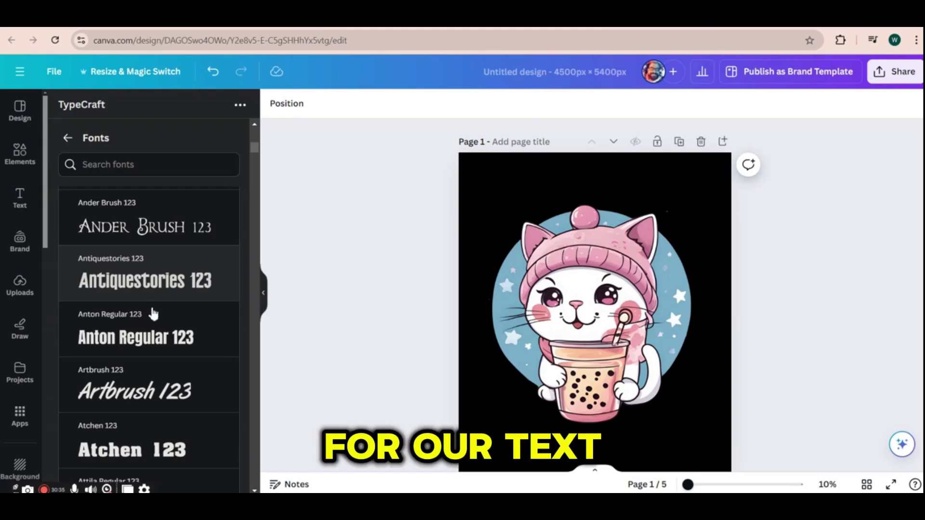
click(145, 327)
scroll(154, 299, down, 10)
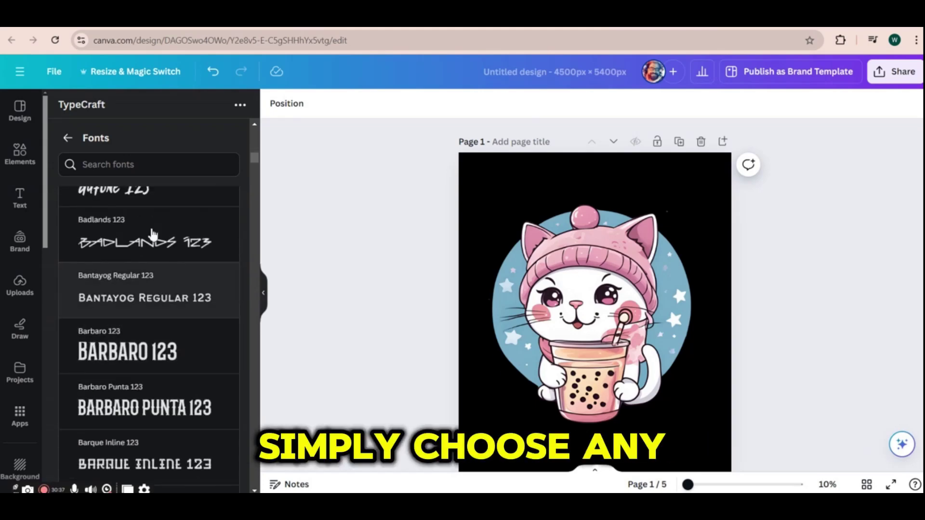
click(67, 138)
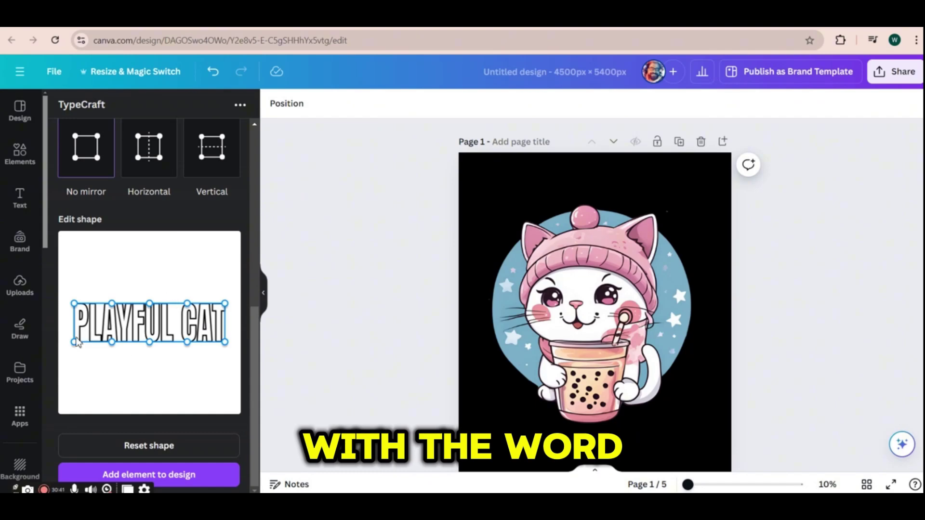
Arch the lower edge of the "PLAYFUL CAT" text by pulling down both bottom corners, and set the border width to 1.
drag(75, 343, 75, 356)
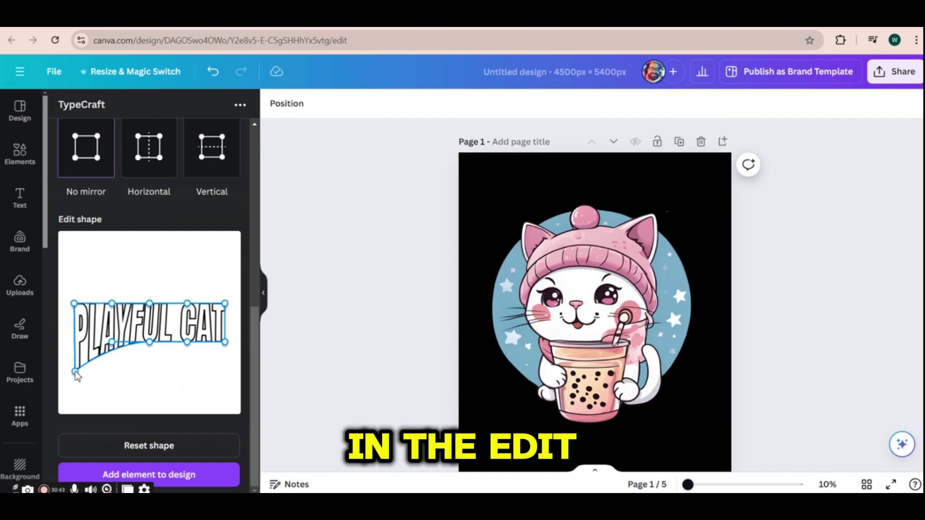
drag(225, 343, 225, 361)
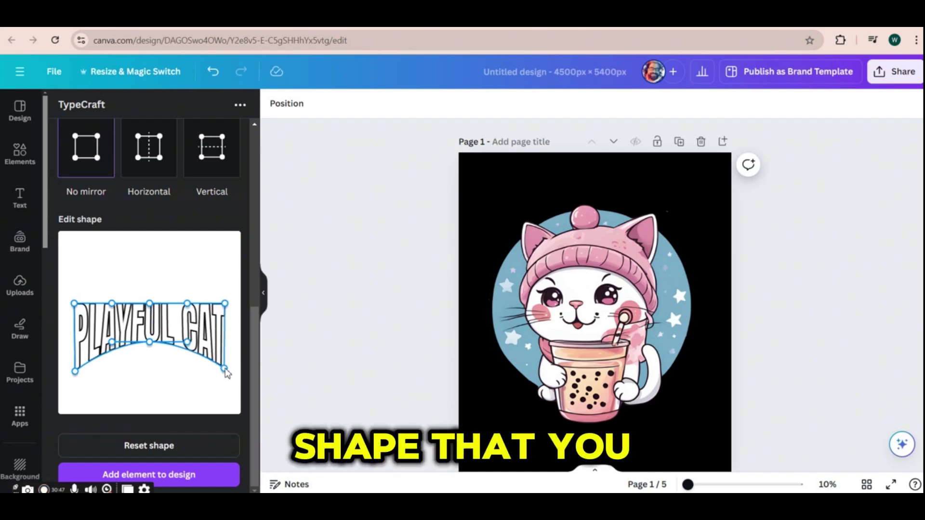
scroll(203, 337, up, 5)
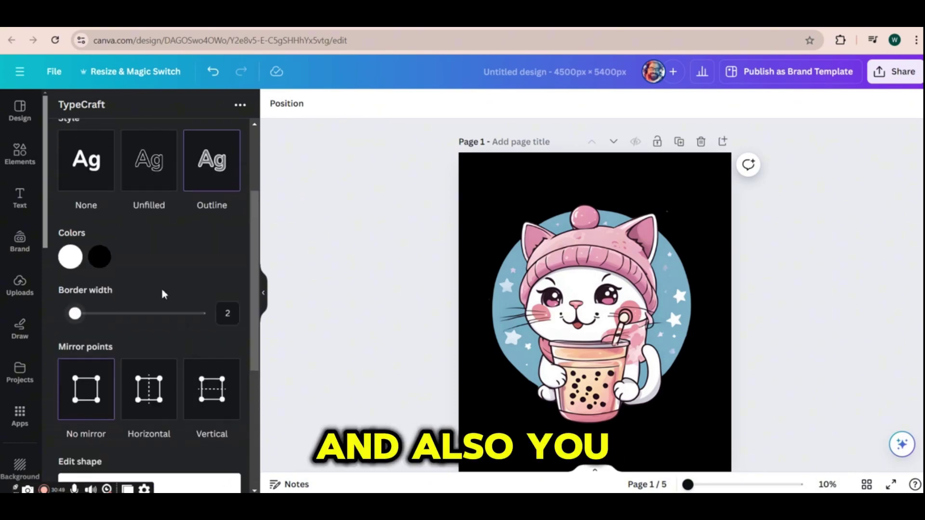
text(1)
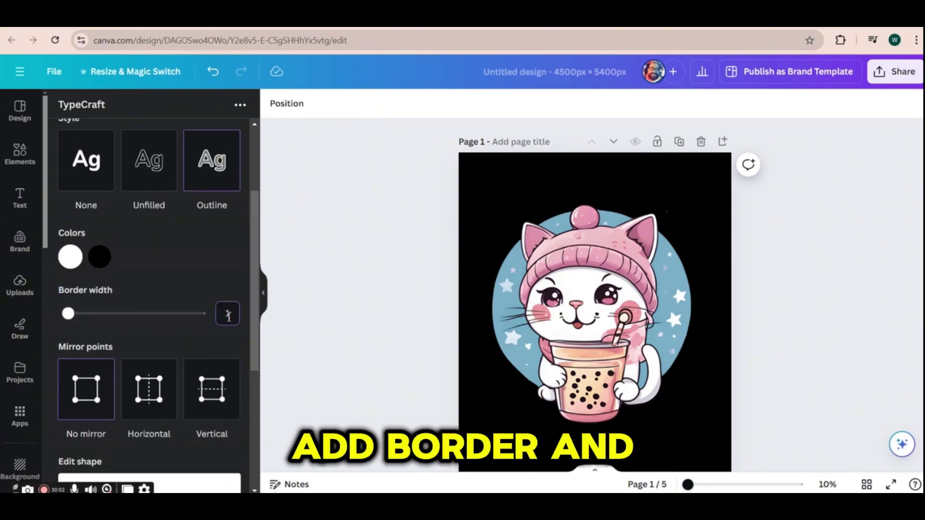
Flare the corners of the "PLAYFUL CAT" shape further outward and add the lettering to the design.
scroll(222, 267, down, 5)
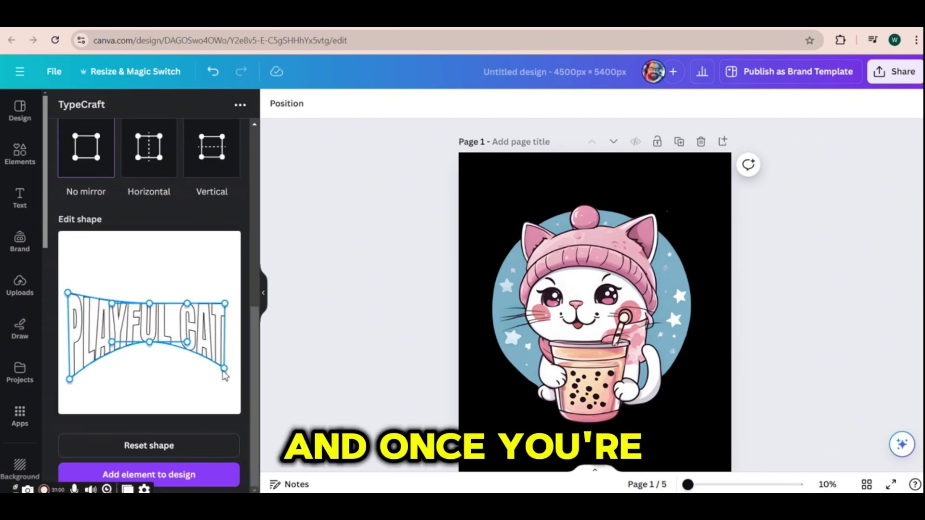
drag(223, 372, 228, 381)
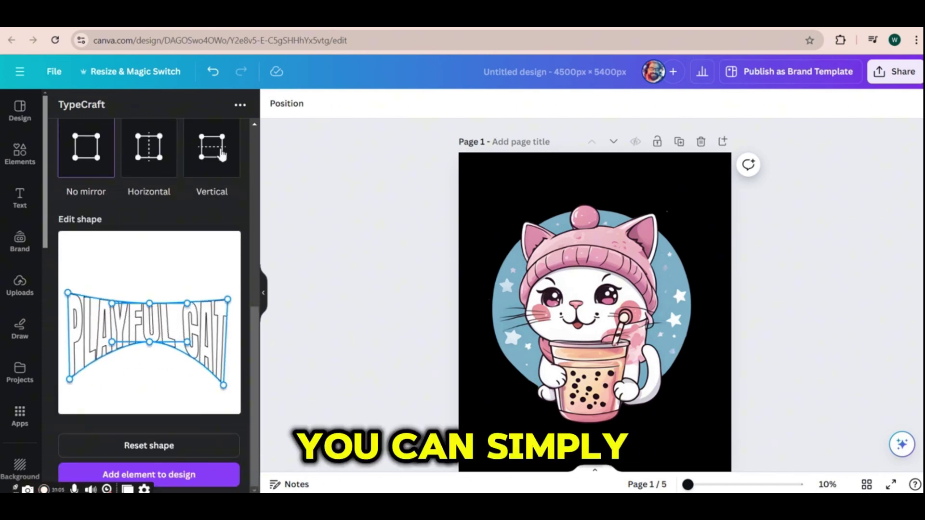
scroll(224, 153, up, 3)
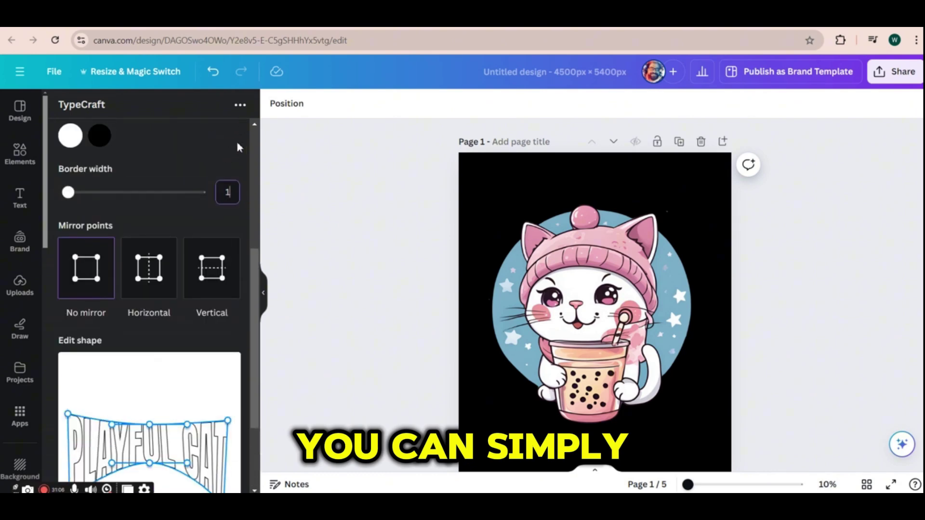
scroll(233, 247, down, 3)
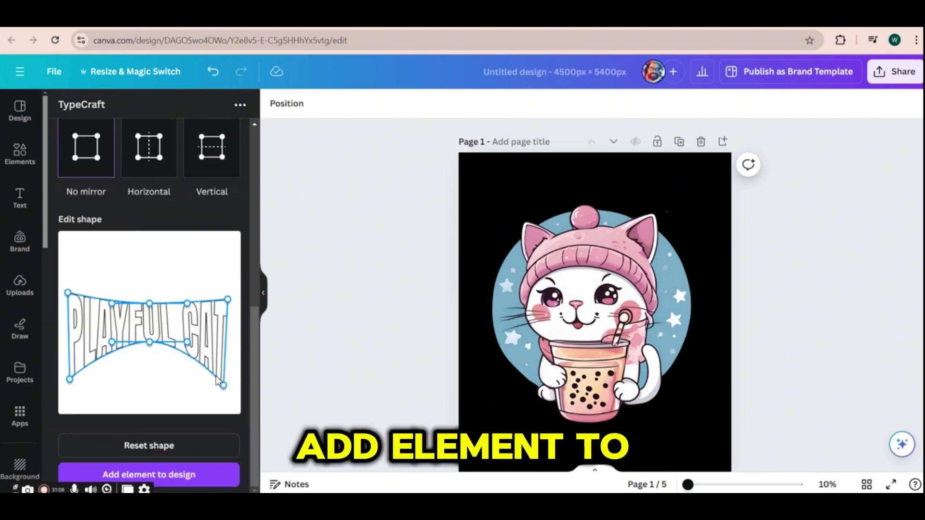
click(188, 477)
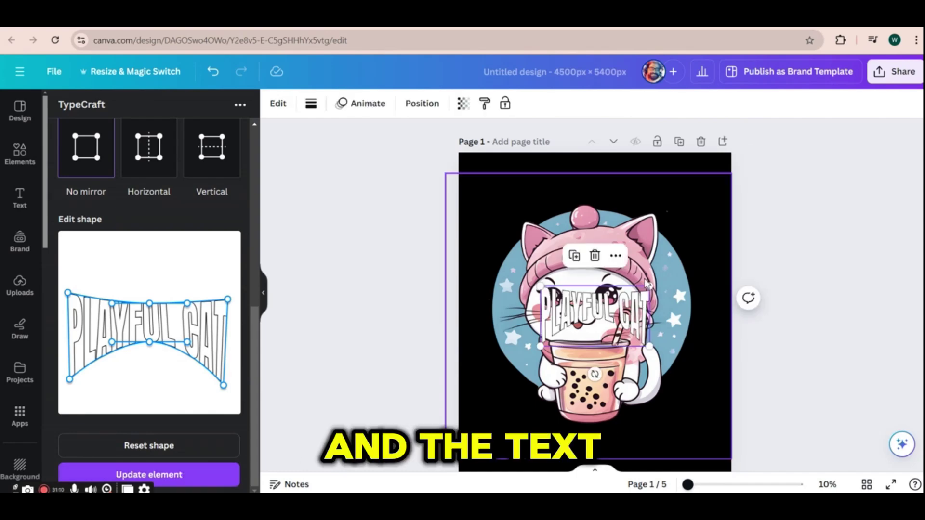
Enlarge the "PLAYFUL CAT" lettering to most of the page width and place it across the top of the page.
drag(650, 286, 731, 241)
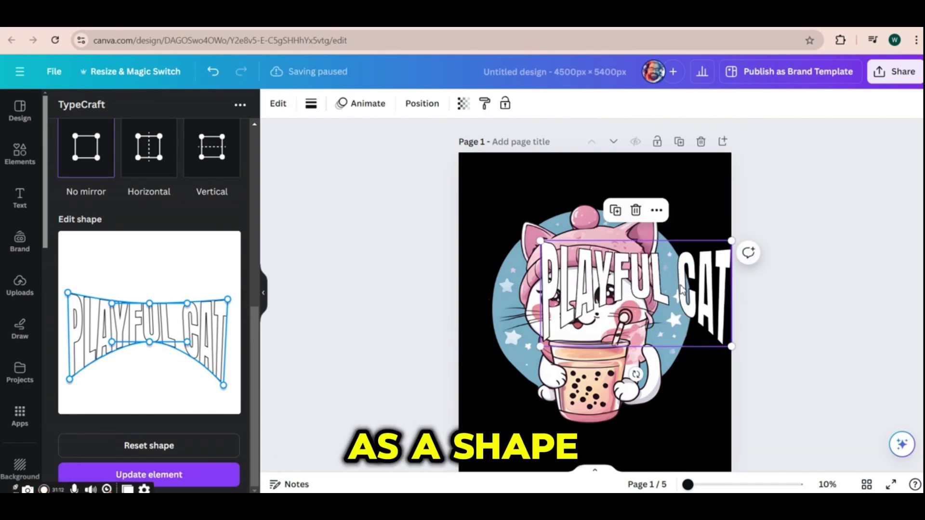
drag(682, 294, 626, 212)
click(361, 289)
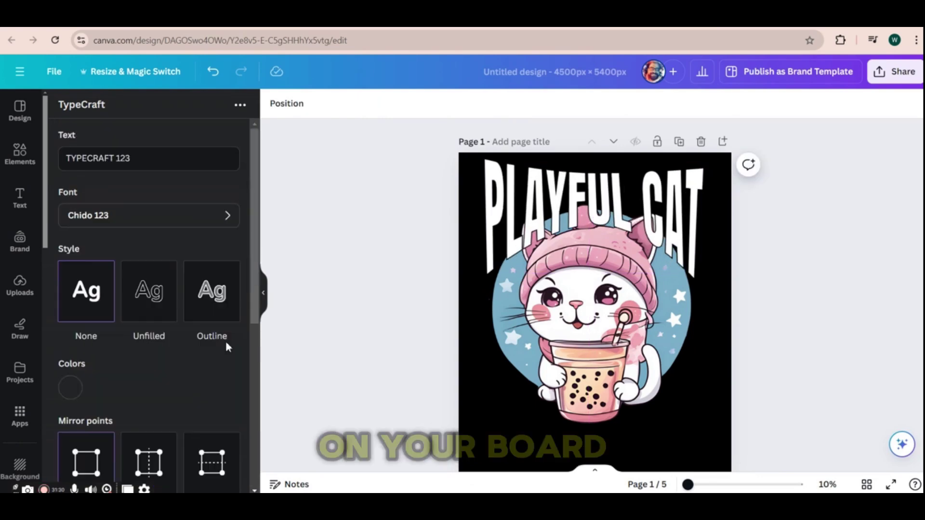
Browse the text font combinations and place the "Super Mom!" template over the lower-left part of the cat design.
click(20, 199)
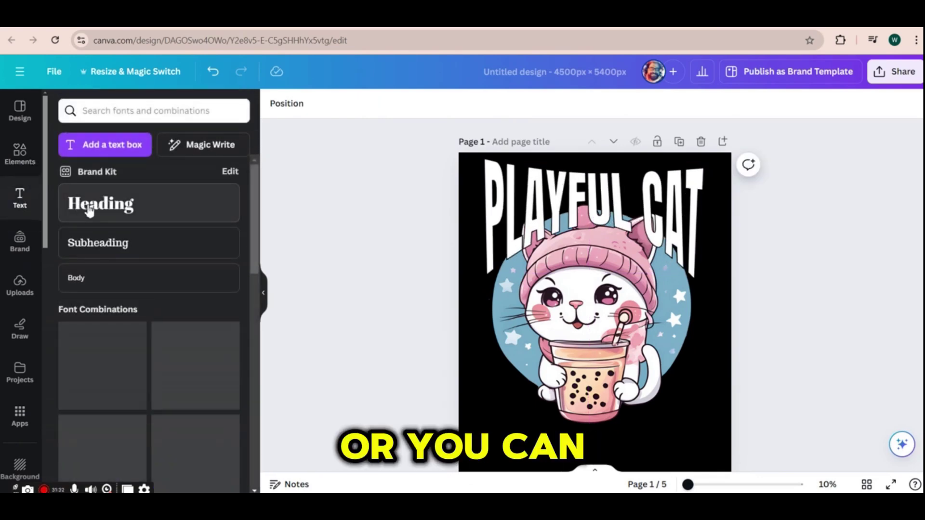
scroll(225, 244, down, 3)
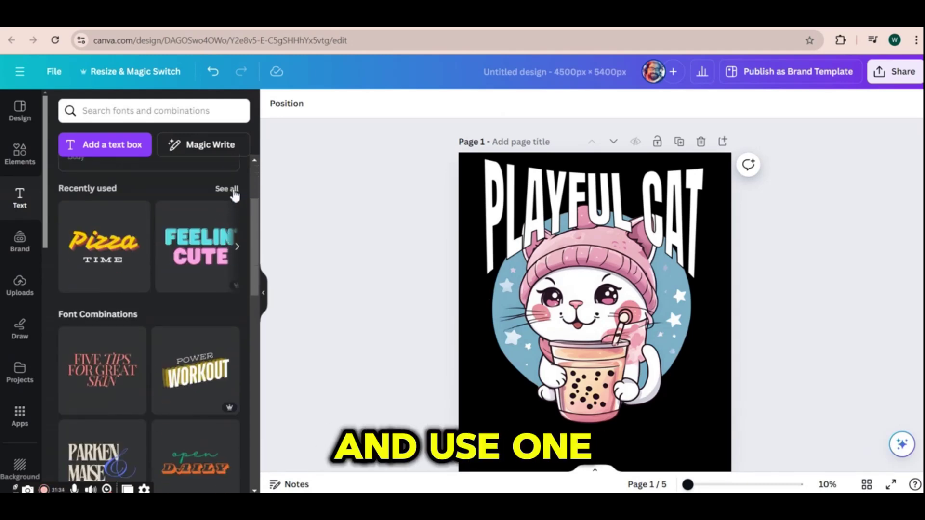
scroll(228, 311, down, 1)
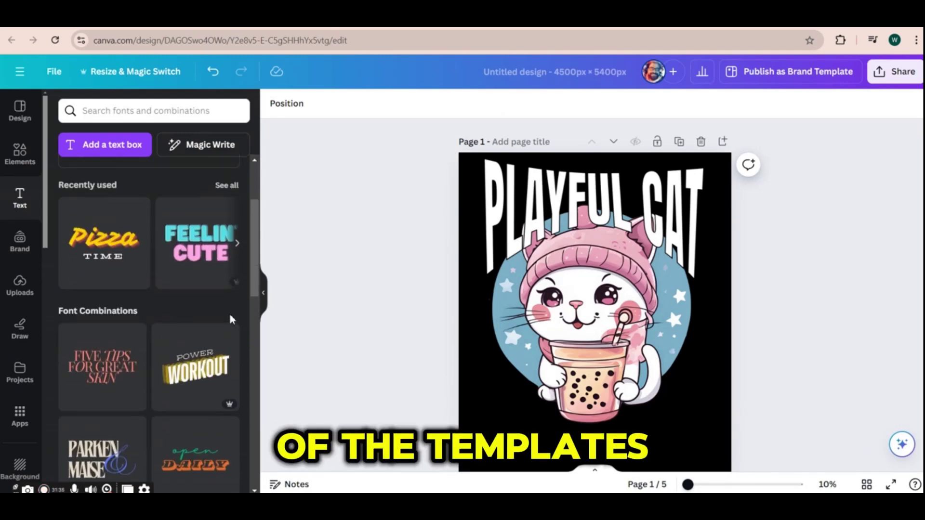
scroll(229, 312, up, 5)
scroll(176, 215, down, 10)
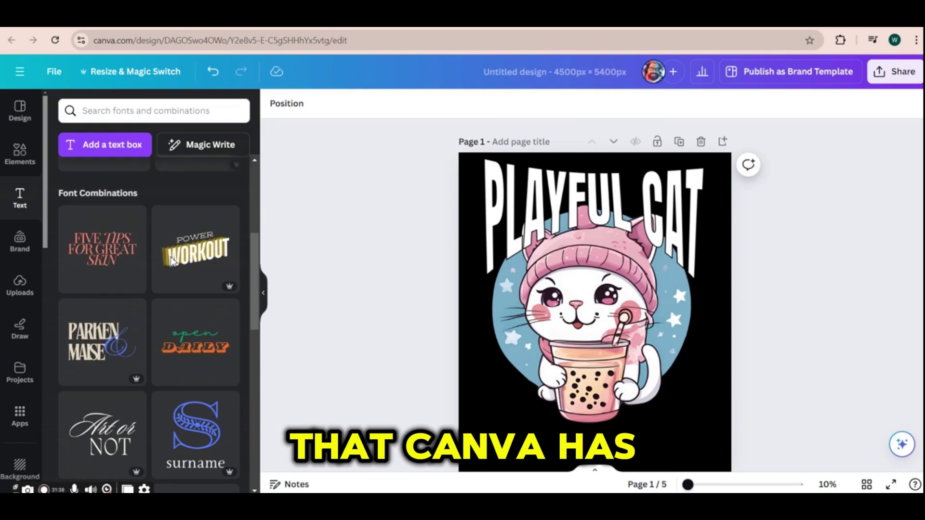
scroll(172, 263, down, 7)
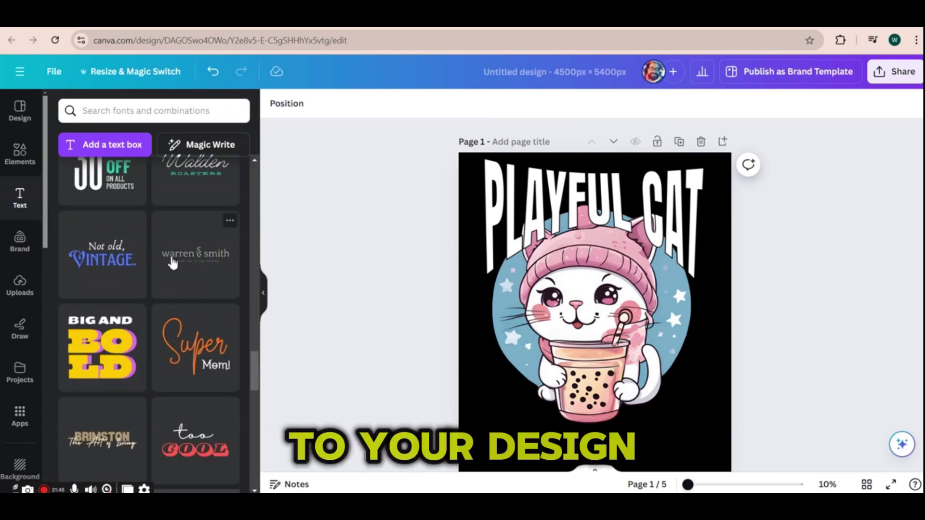
scroll(172, 263, down, 3)
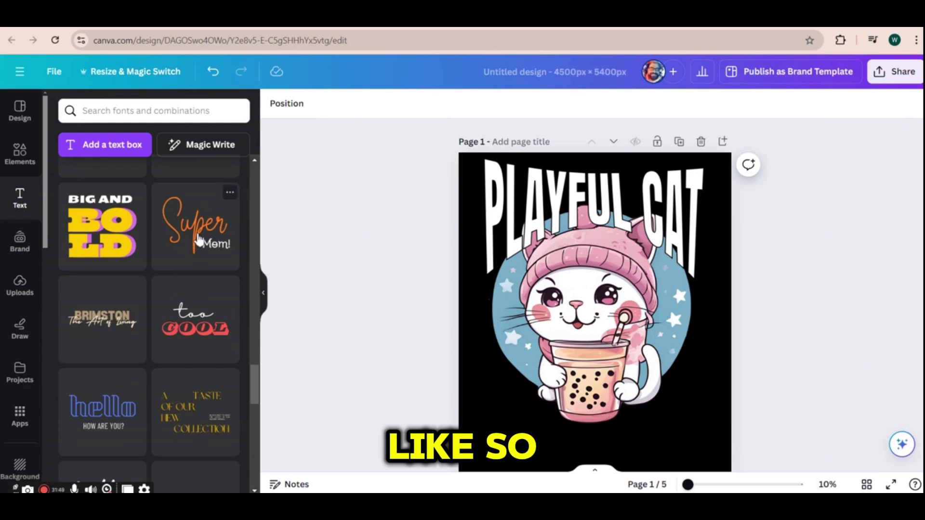
drag(198, 240, 555, 428)
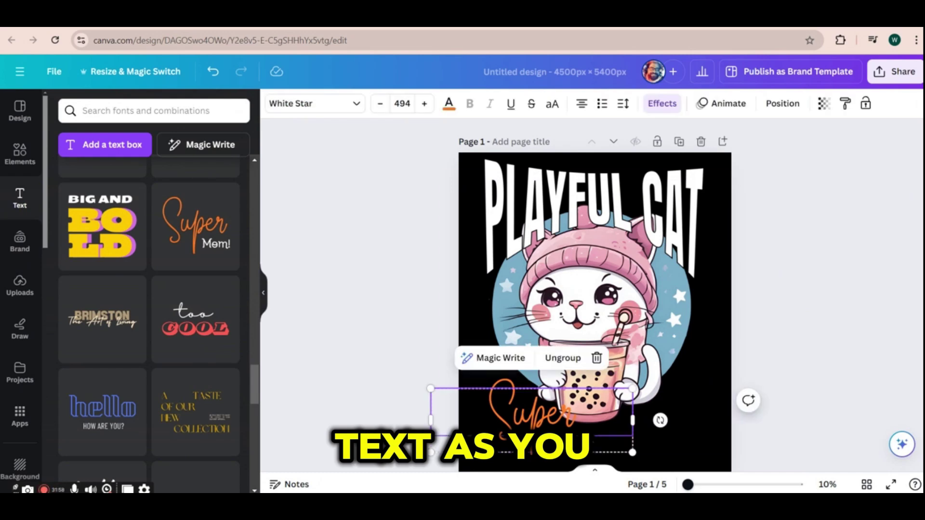
Change the colour of the word "Mom!" in the added text template to white.
click(530, 409)
click(448, 103)
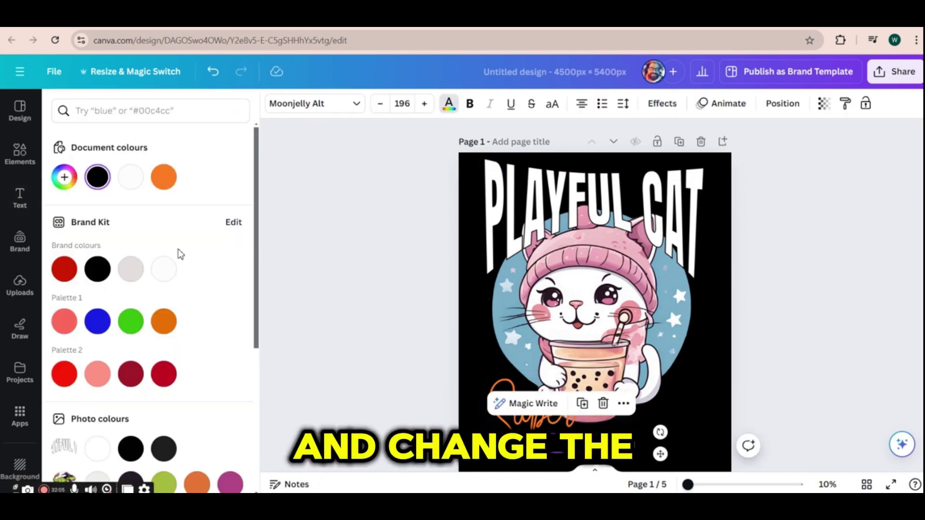
click(638, 435)
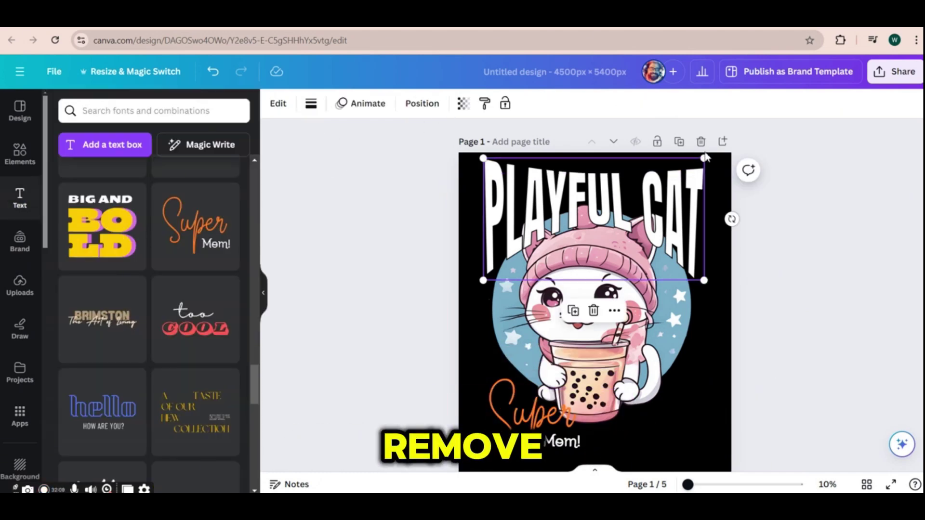
Delete the "PLAYFUL CAT" lettering from the top of the page and browse further font combinations.
key(Delete)
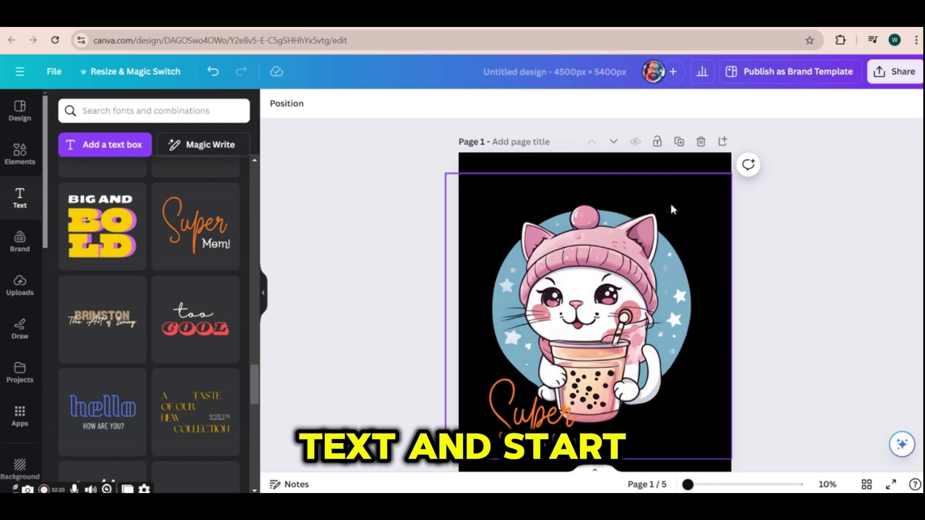
scroll(181, 308, down, 3)
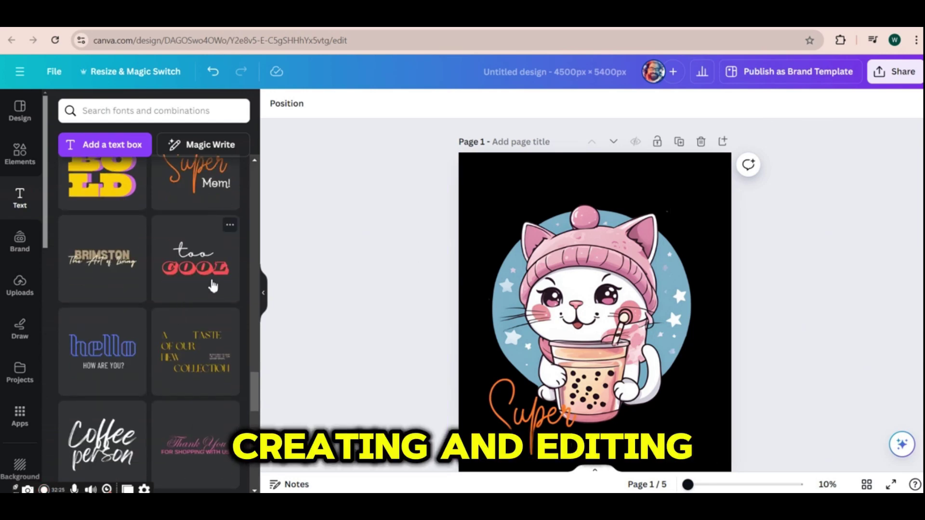
Enlarge the word "Super" in the text template over the lower-left part of the cat design.
scroll(602, 299, down, 3)
scroll(822, 299, up, 3)
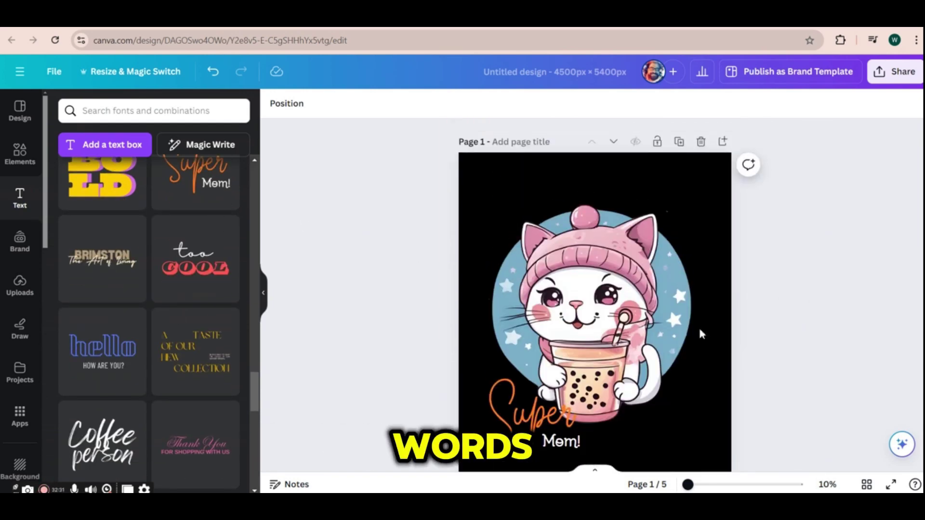
click(579, 404)
drag(633, 436, 651, 442)
click(366, 366)
Add the "TIME FOR BRUNCH" text template, enlarge its "BRUNCH" lettering and place it across the top of the cat page.
scroll(227, 331, down, 5)
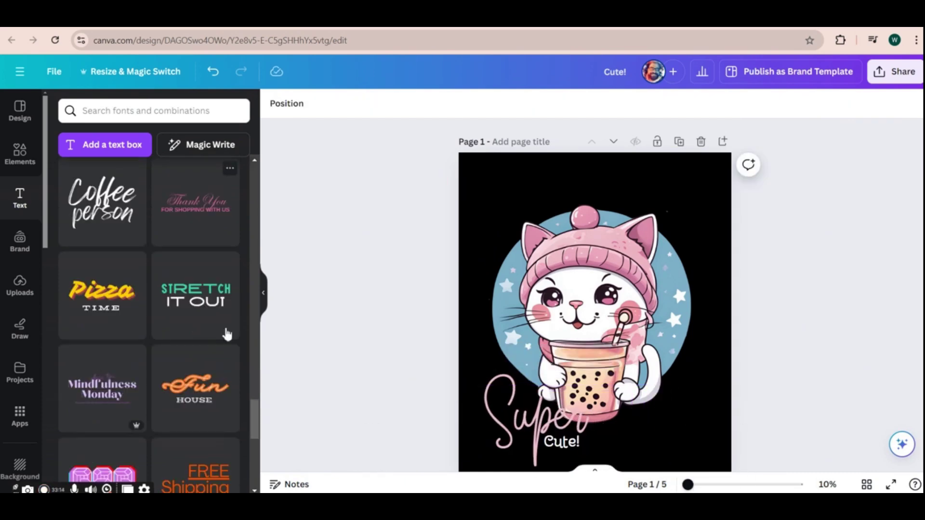
scroll(195, 328, down, 10)
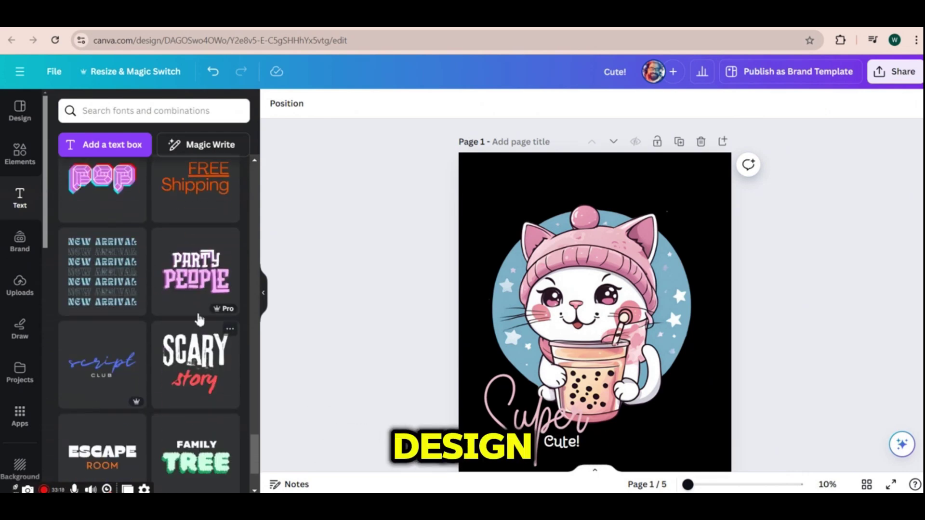
click(196, 293)
drag(673, 217, 696, 236)
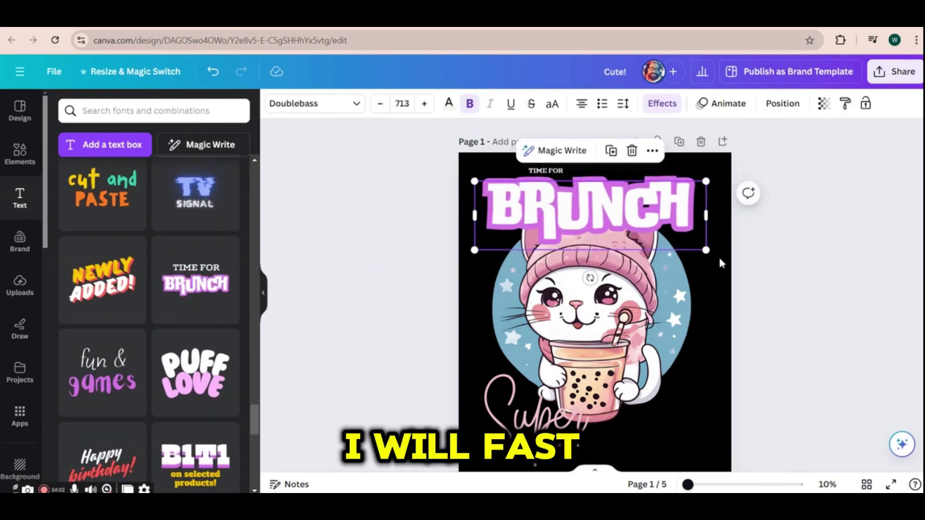
drag(649, 193, 656, 176)
click(815, 314)
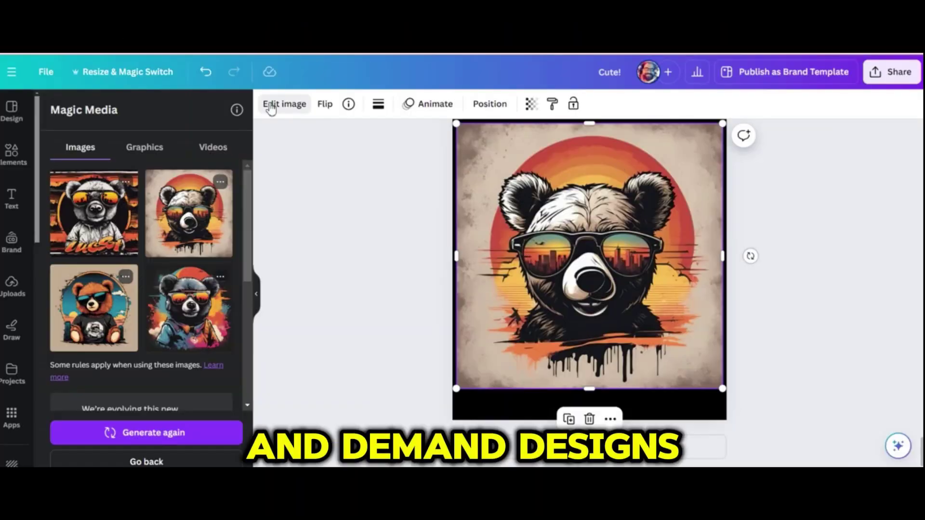
Remove the background from the bear image and add the "CUSTOM PAINT" text template to its page.
click(281, 102)
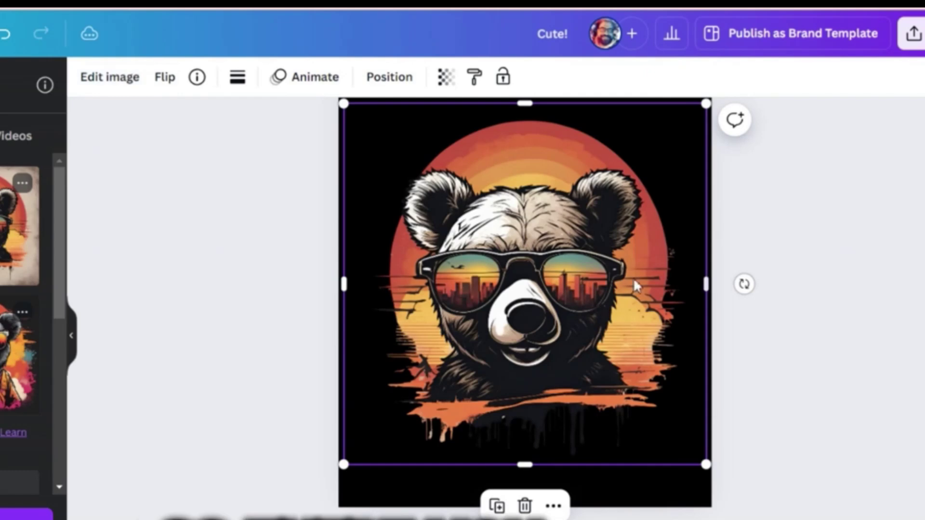
scroll(19, 290, down, 3)
click(15, 217)
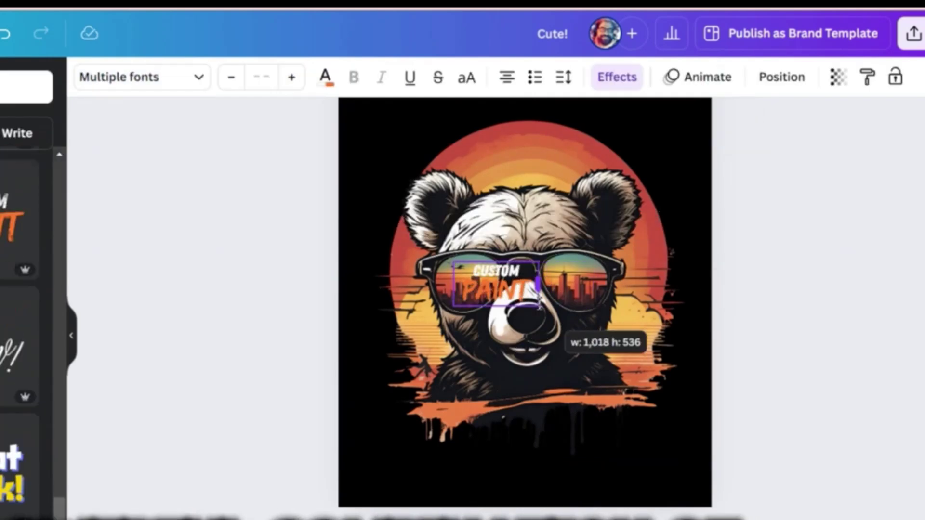
Replace the template's words with "BORN TO BE" and "HANDSOME" and enlarge "HANDSOME" beneath the bear.
double_click(575, 393)
text(BORN TO BE)
double_click(554, 463)
text(HANDSOME)
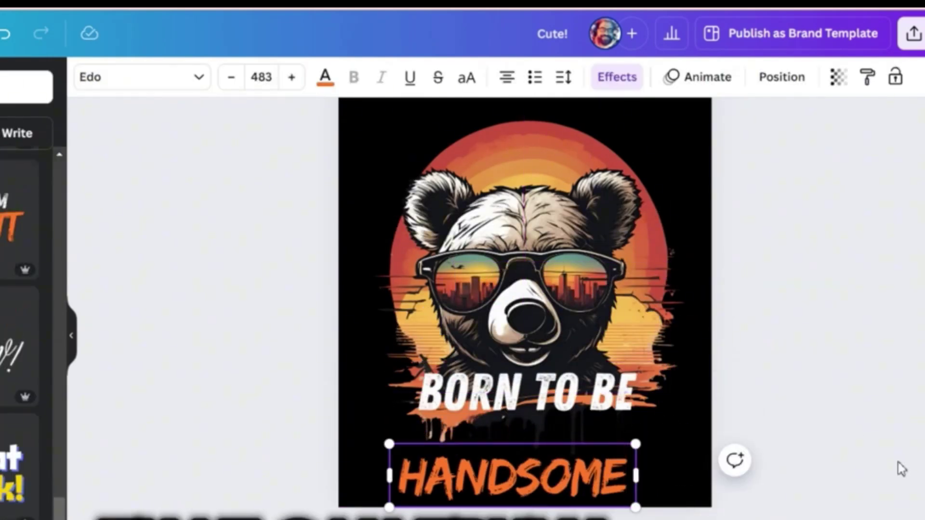
drag(357, 492, 377, 479)
key(Escape)
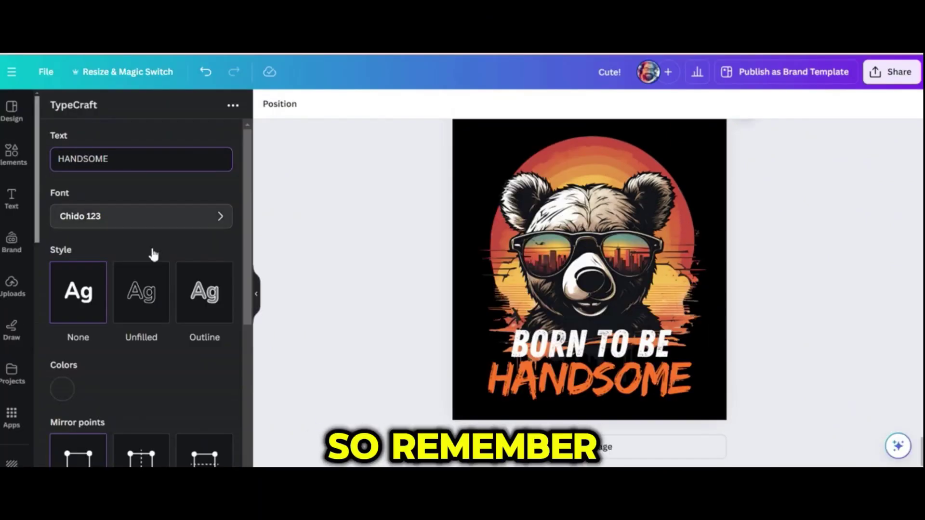
Choose another TypeCraft font for "HANDSOME" and pull the lower corners of its shape down into an arch.
scroll(196, 271, down, 5)
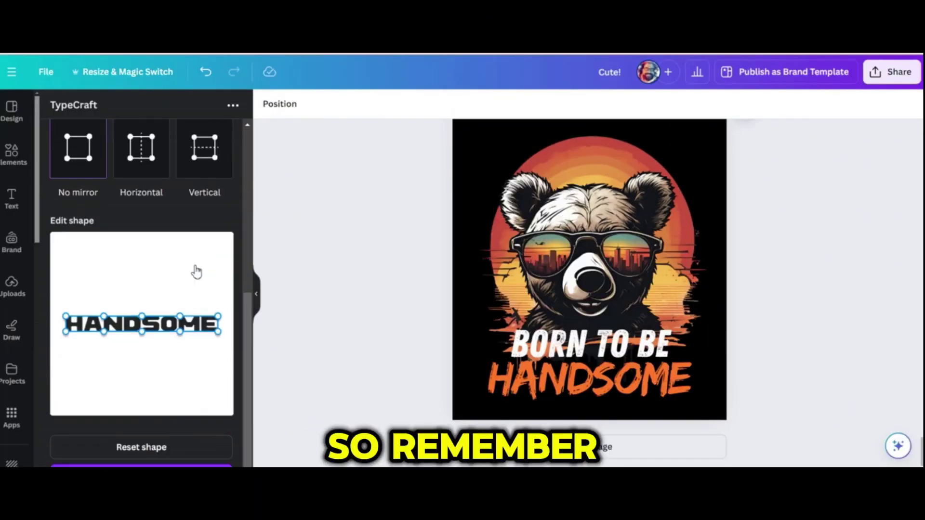
scroll(196, 271, up, 5)
click(185, 215)
scroll(183, 213, down, 15)
click(137, 332)
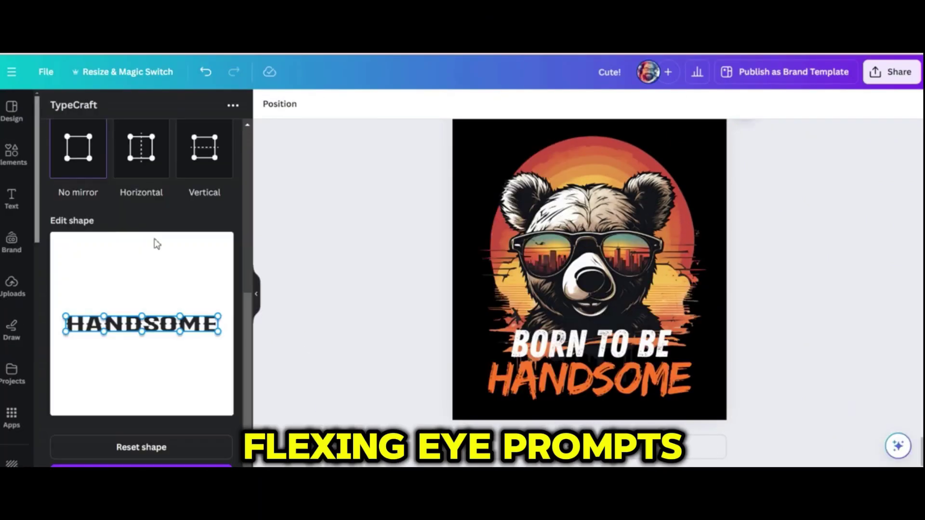
drag(67, 346, 61, 360)
drag(218, 353, 219, 363)
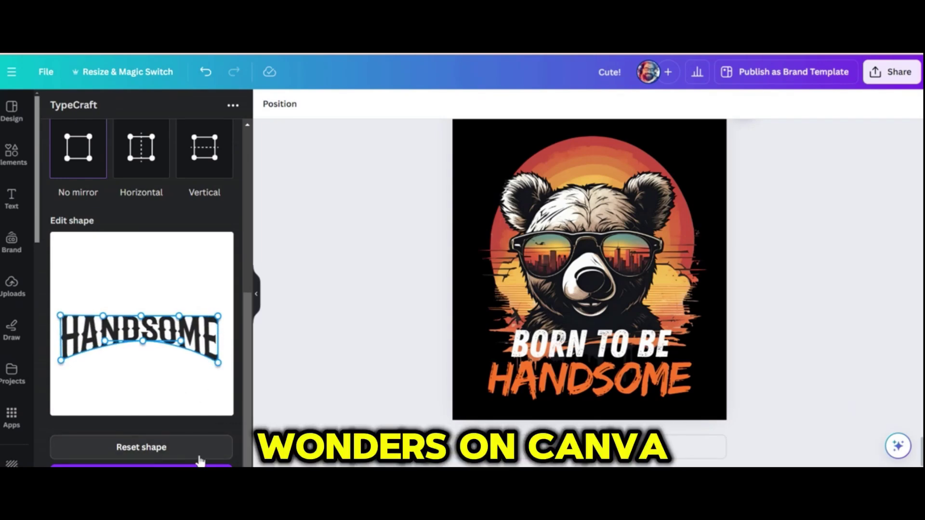
Restyle the orange "HANDSOME" lettering in the Agila 1 123 font, spread widely beneath "BORN TO BE".
scroll(140, 236, up, 3)
scroll(140, 236, down, 1)
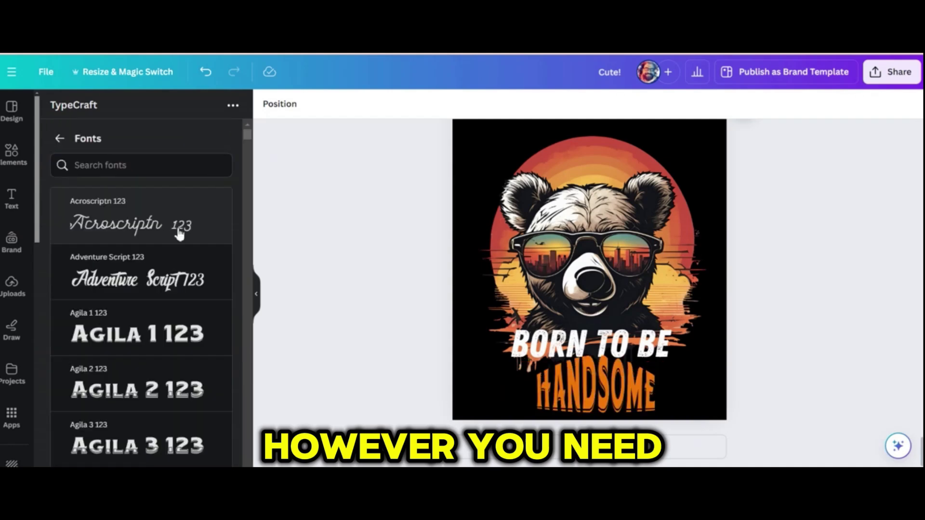
scroll(180, 233, down, 15)
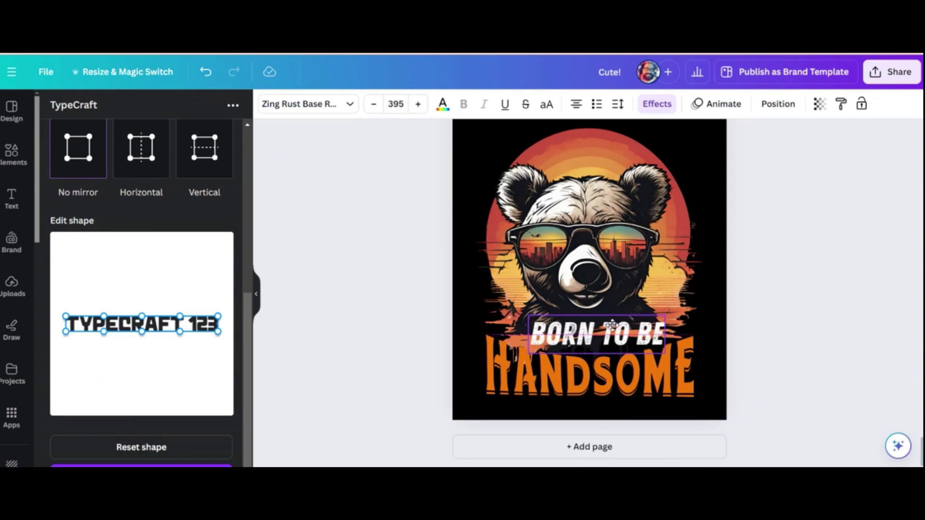
click(790, 275)
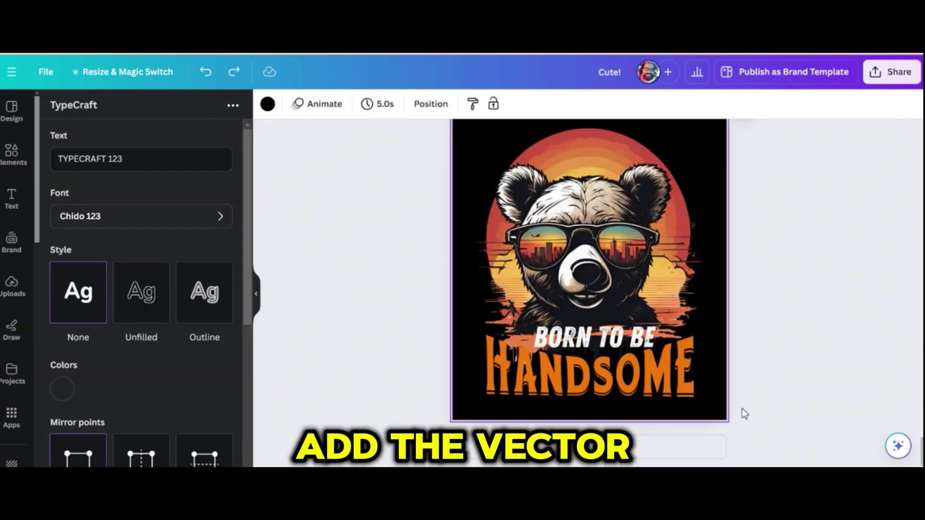
Brush over the paint drips beneath the bear with Magic Eraser at brush size 35.
drag(67, 206, 101, 206)
drag(708, 441, 643, 431)
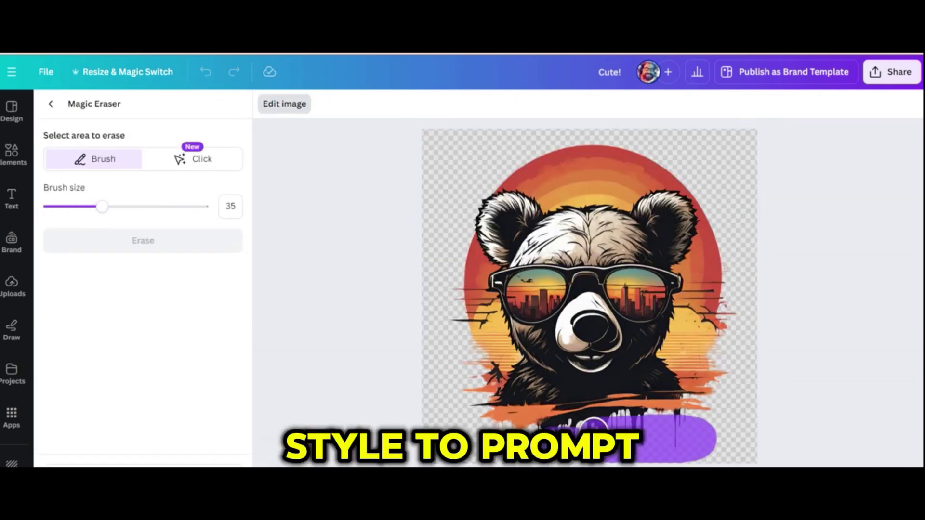
drag(558, 426, 634, 421)
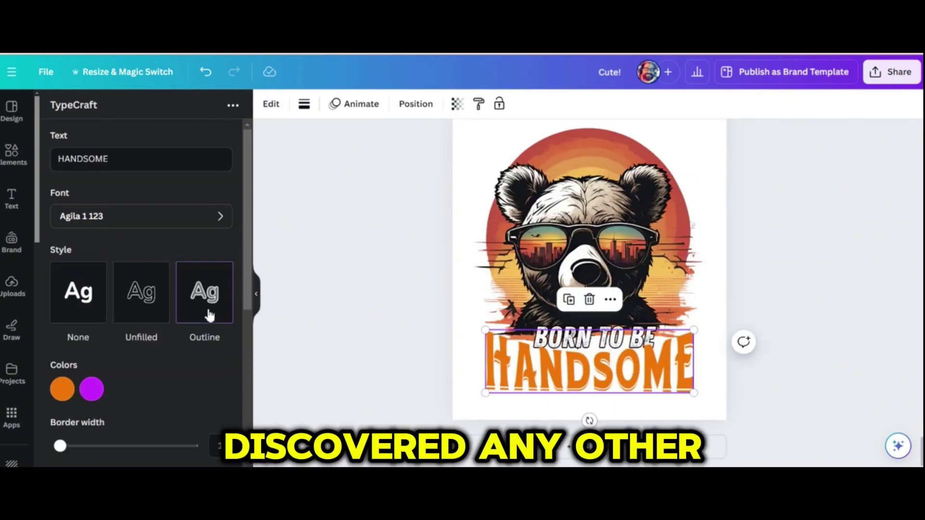
Apply the Outline style to the "HANDSOME" TypeCraft lettering on the bear design.
click(207, 314)
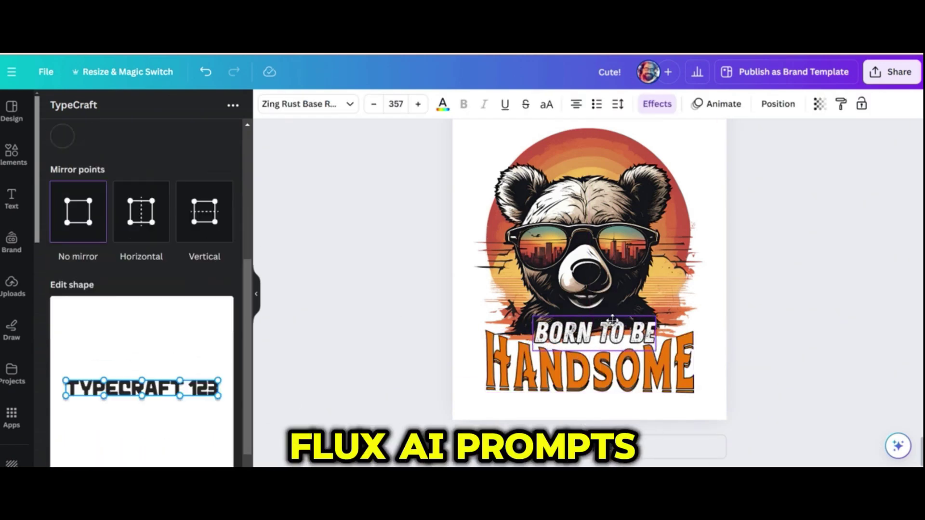
scroll(138, 451, down, 3)
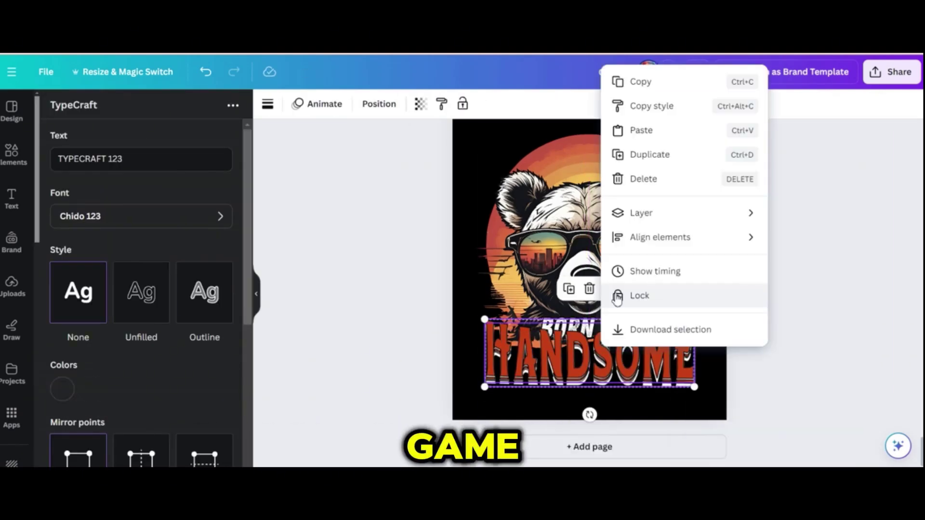
click(866, 353)
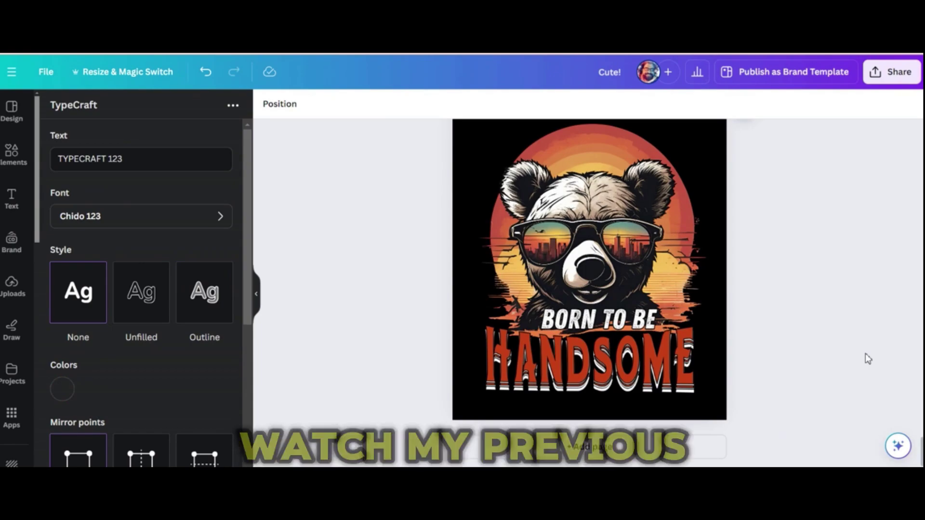